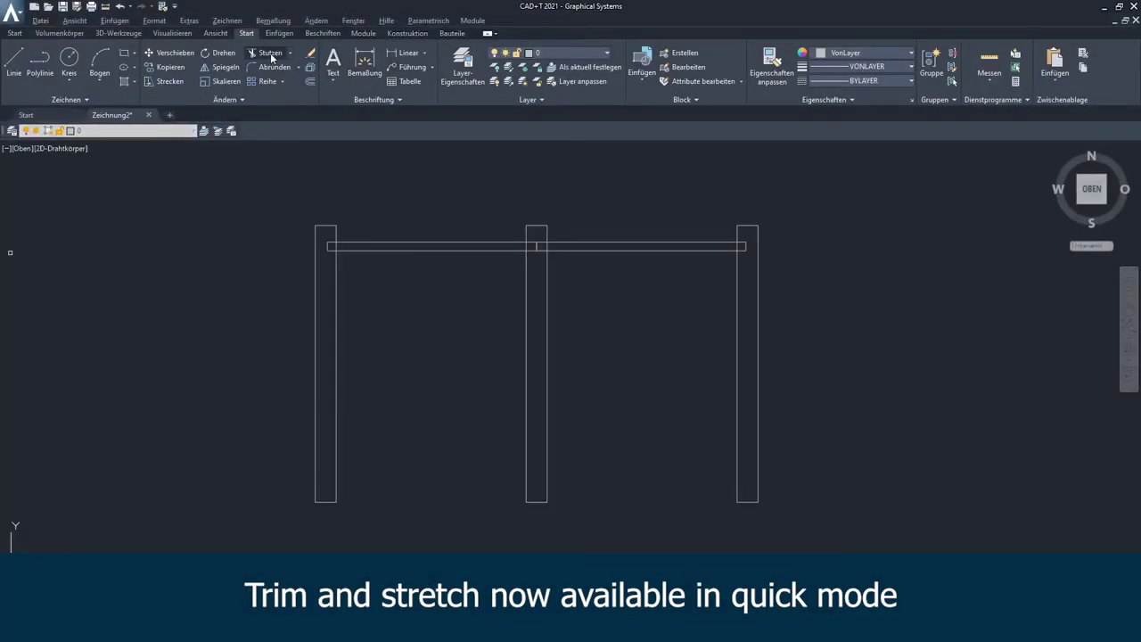
Step: Trim off the middle column's stub above the beam with a quick-mode Stutzen fence
click(272, 55)
scroll(541, 247, up, 4)
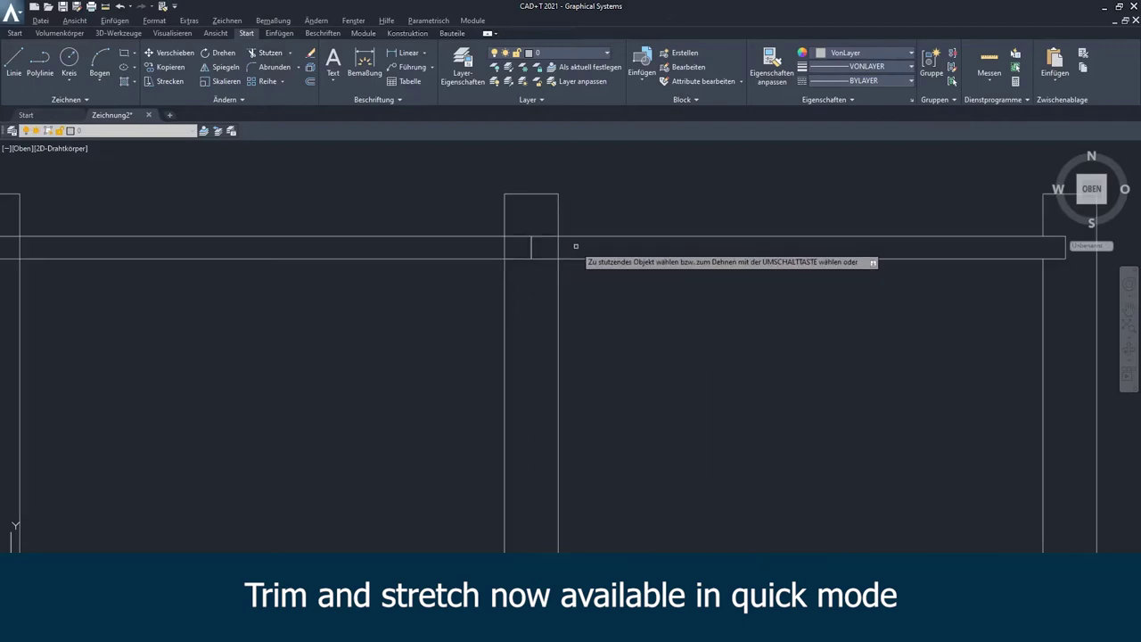
drag(596, 216, 524, 202)
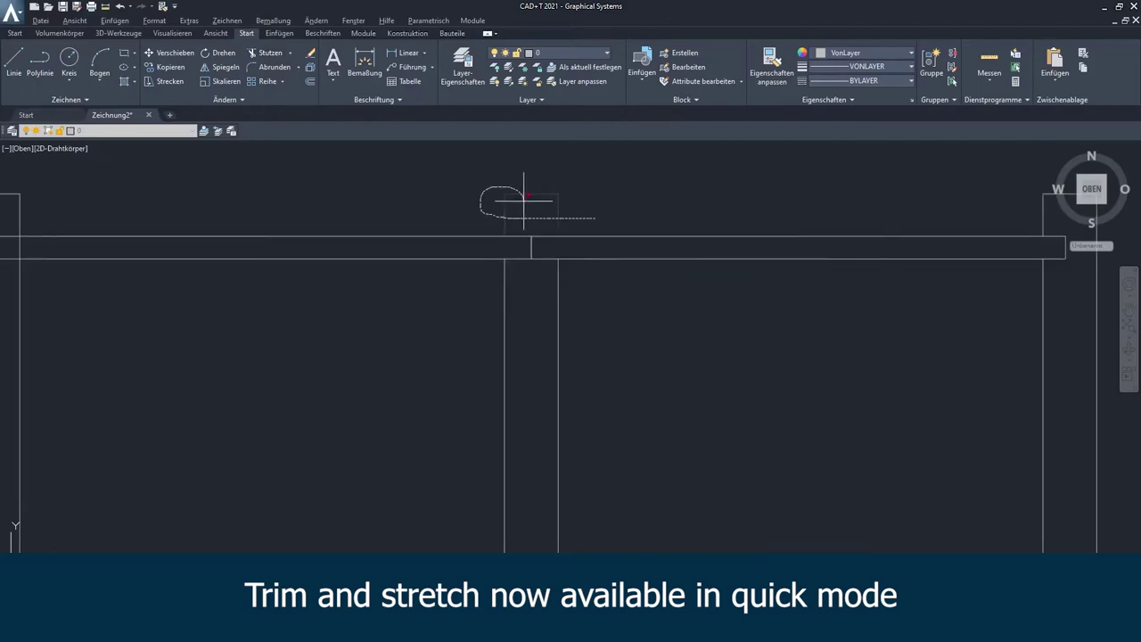
Step: Run bemgeom to turn on quick measuring of shape lengths and angles
scroll(524, 201, down, 3)
scroll(357, 243, down, 2)
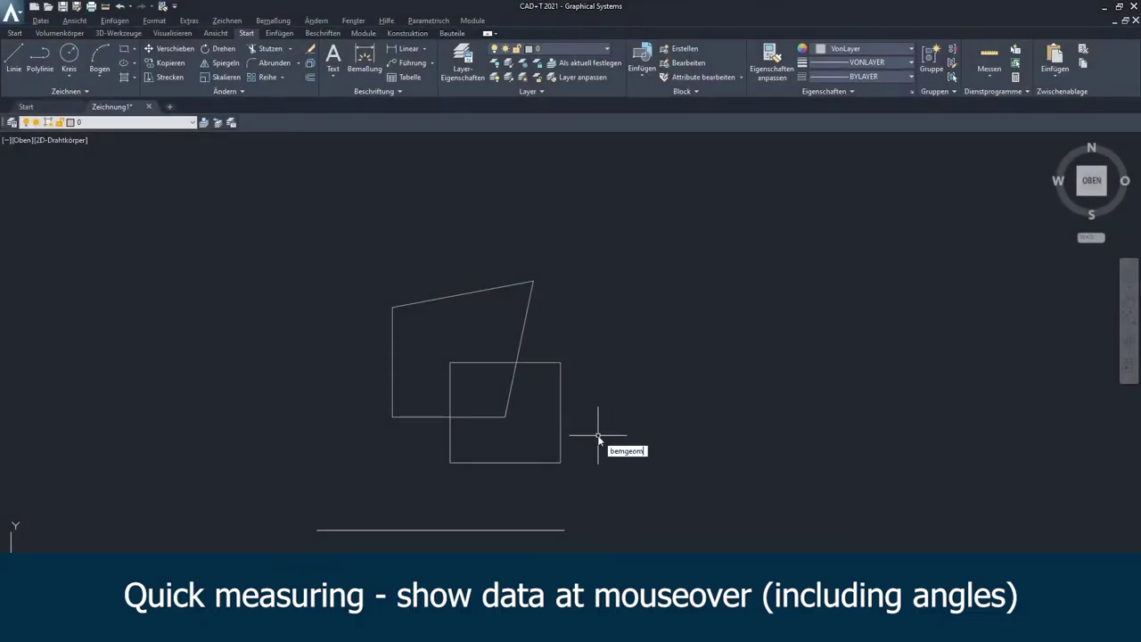
key(Return)
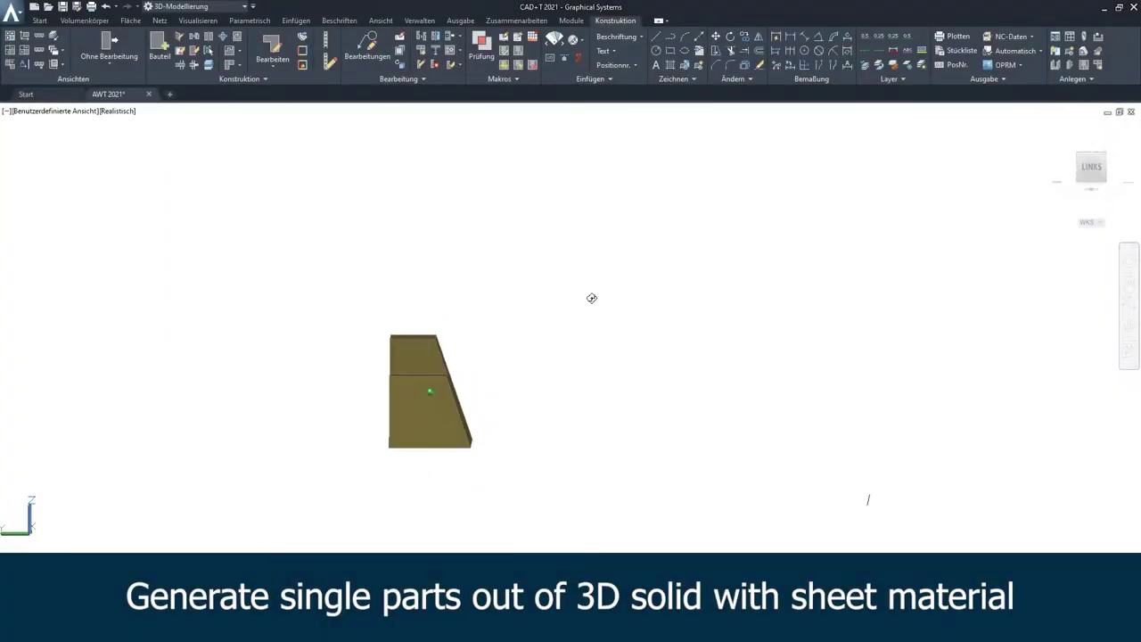
Step: Start Bauteil in an isometric view and enlarge its properties panel to show materials and edges
mouse_move(591, 298)
shift+middle_down()
mouse_move(411, 295)
mouse_move(536, 178)
shift+middle_up()
click(164, 56)
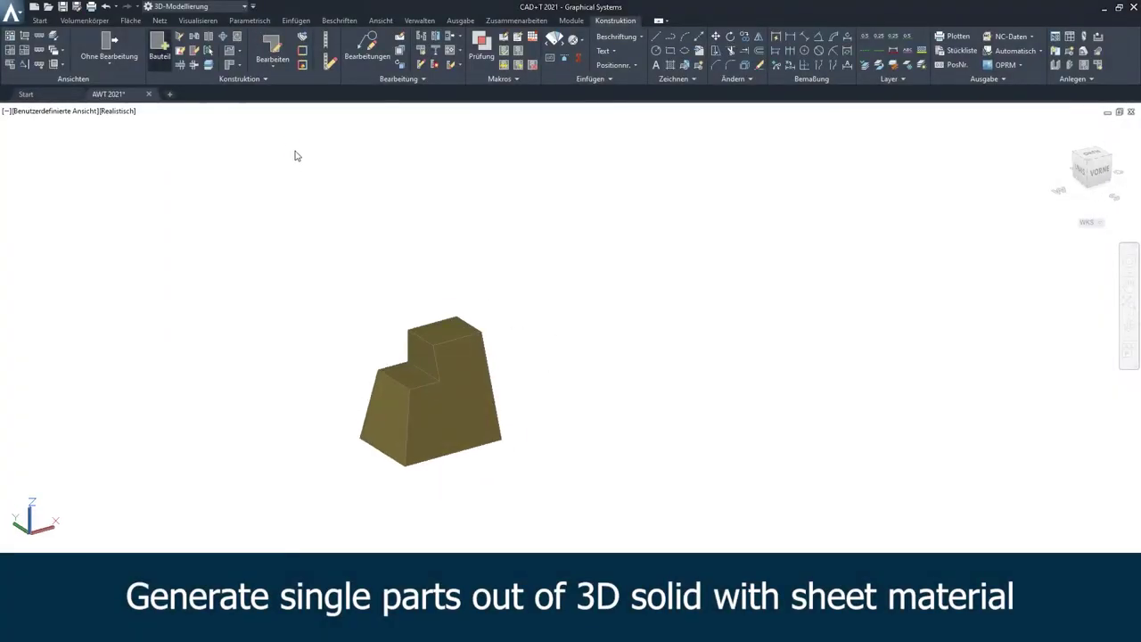
drag(32, 81, 29, 235)
click(184, 72)
click(132, 85)
mouse_move(204, 370)
mouse_down()
mouse_move(364, 547)
mouse_move(367, 536)
mouse_up()
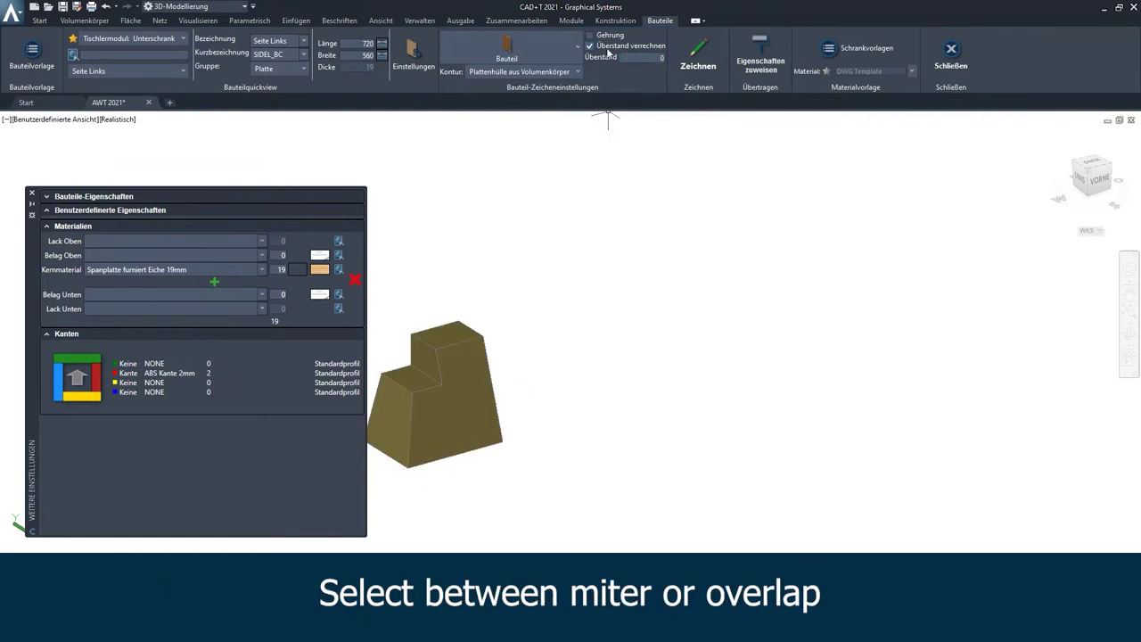
Step: Convert the first solid into 19mm oak-veneered particleboard panels with mitred joints
click(698, 56)
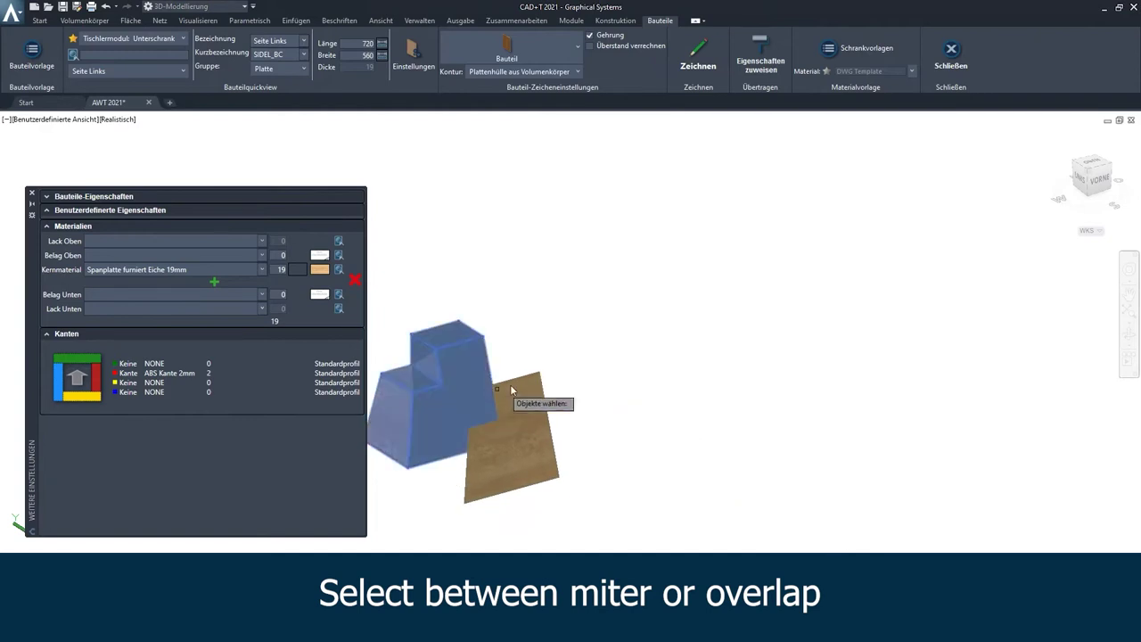
click(525, 393)
scroll(448, 392, up, 5)
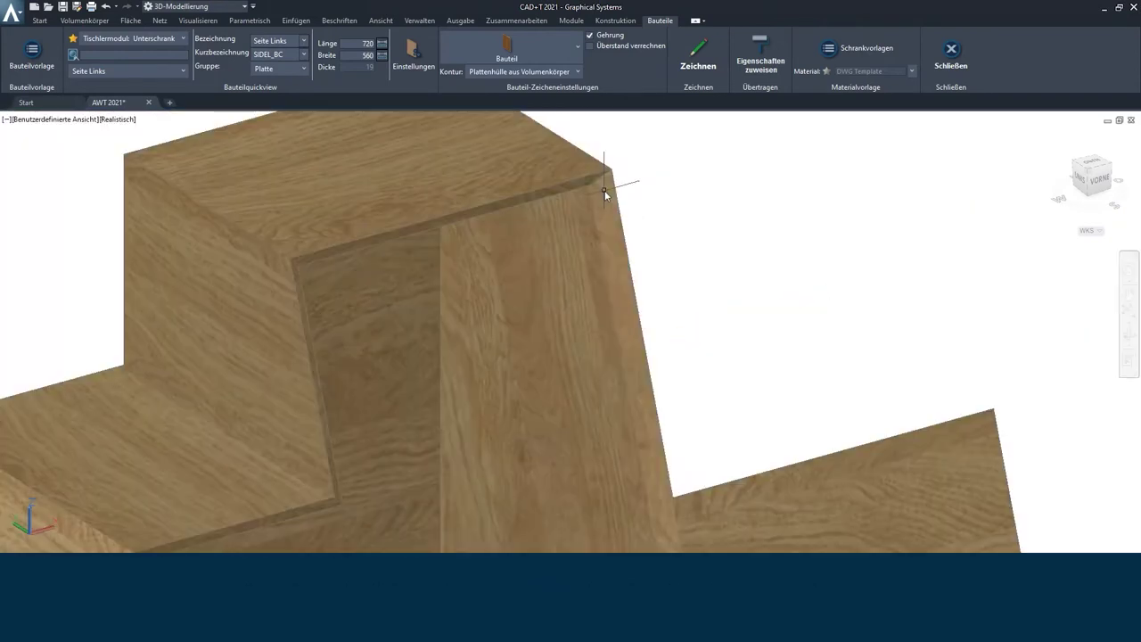
mouse_move(562, 157)
shift+middle_down()
mouse_move(930, 358)
mouse_move(776, 387)
shift+middle_up()
mouse_move(446, 413)
shift+middle_down()
mouse_move(716, 333)
mouse_move(558, 346)
shift+middle_up()
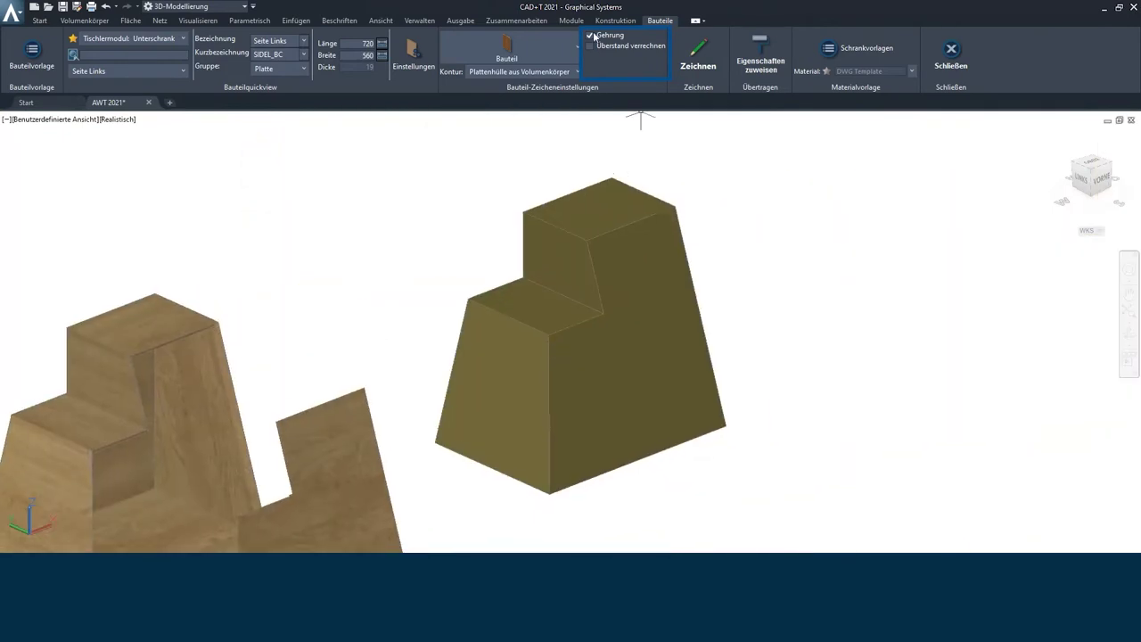
Step: Convert the olive solid into panels with 19 overlap, then close the part settings
click(709, 87)
click(665, 285)
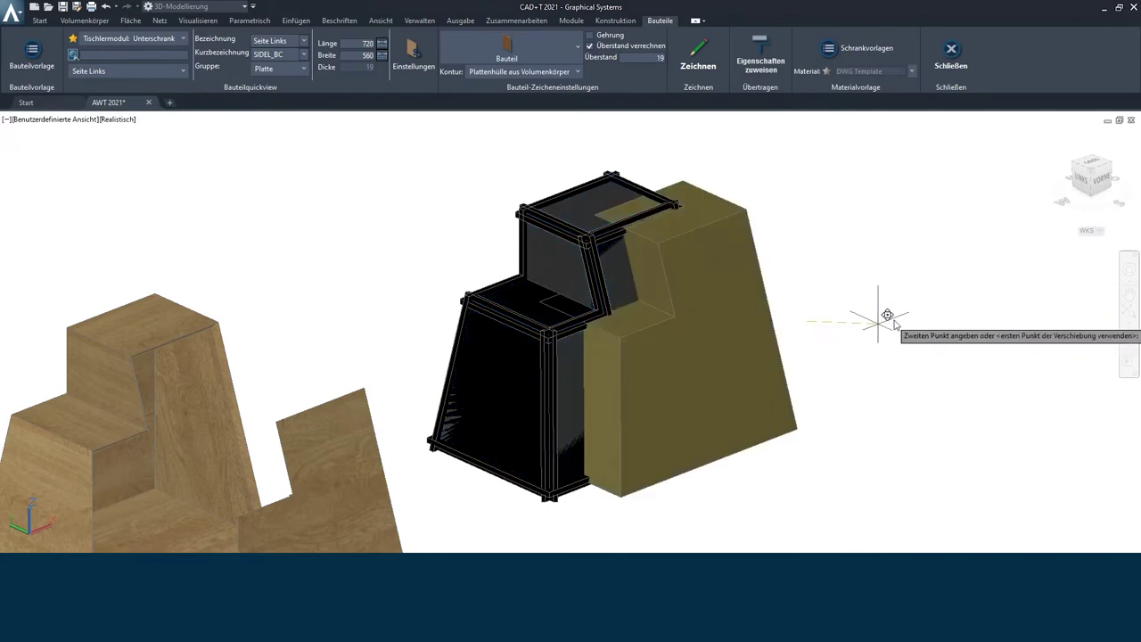
click(888, 315)
scroll(571, 232, up, 3)
scroll(561, 230, up, 3)
scroll(568, 223, up, 1)
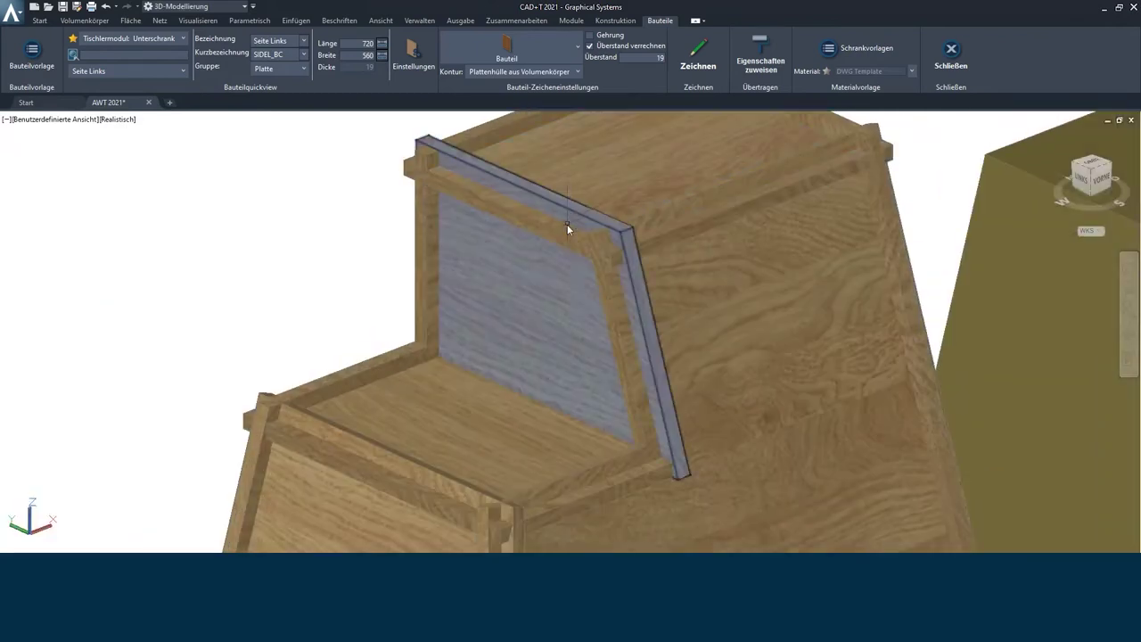
scroll(567, 224, up, 2)
scroll(564, 358, down, 5)
scroll(704, 285, up, 3)
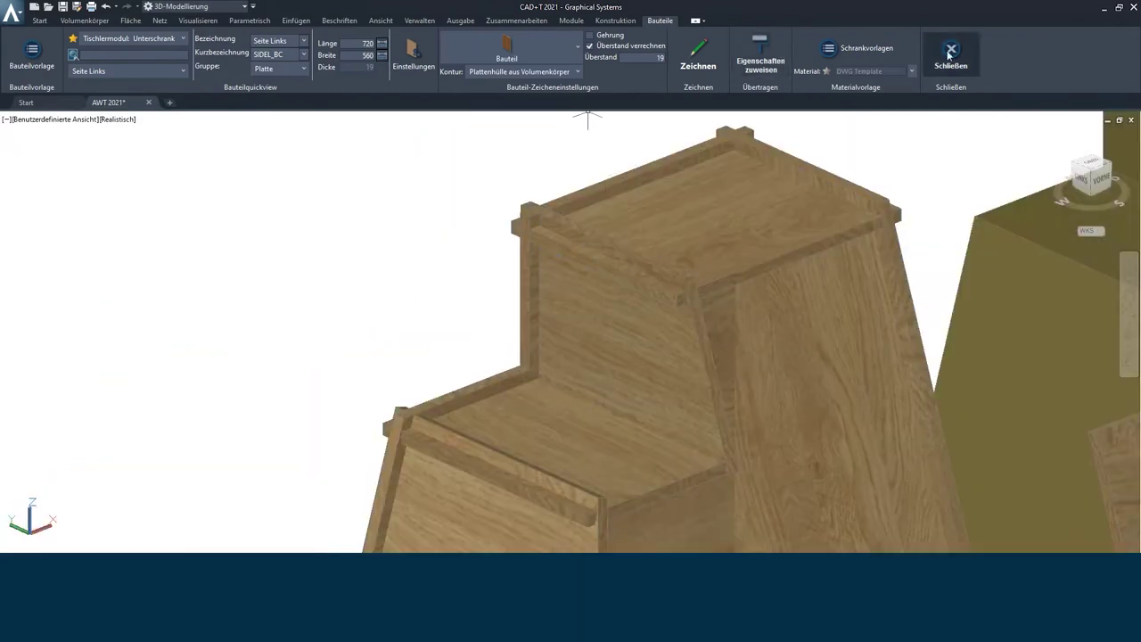
click(950, 55)
click(254, 81)
Step: Complete the curved polyline's final arc and bring up the Bauteile part settings
click(268, 87)
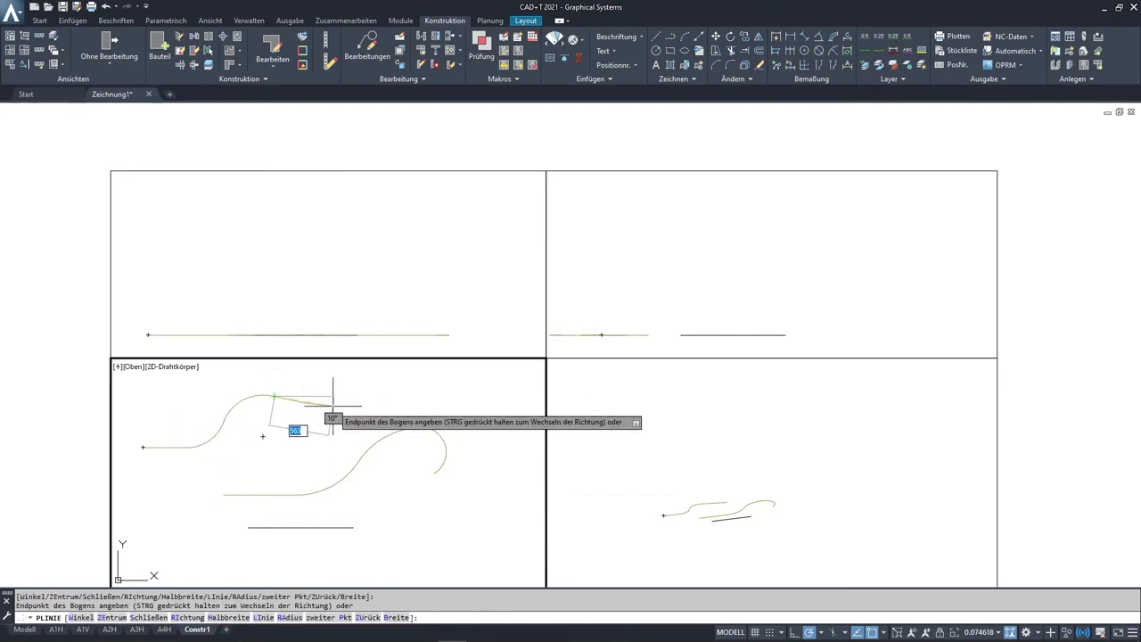
click(294, 441)
key(Return)
click(158, 56)
text(1500)
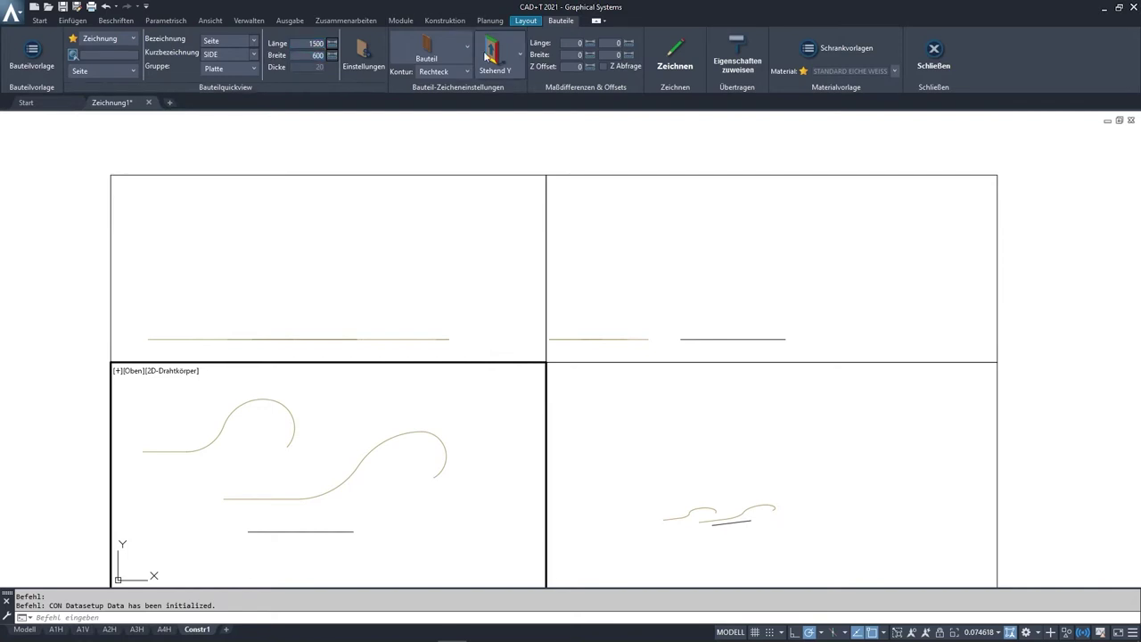
Step: Sweep bent side panels along both curved polylines with 'Polylinie - Sweepen' and maximize the 3D viewport
click(465, 72)
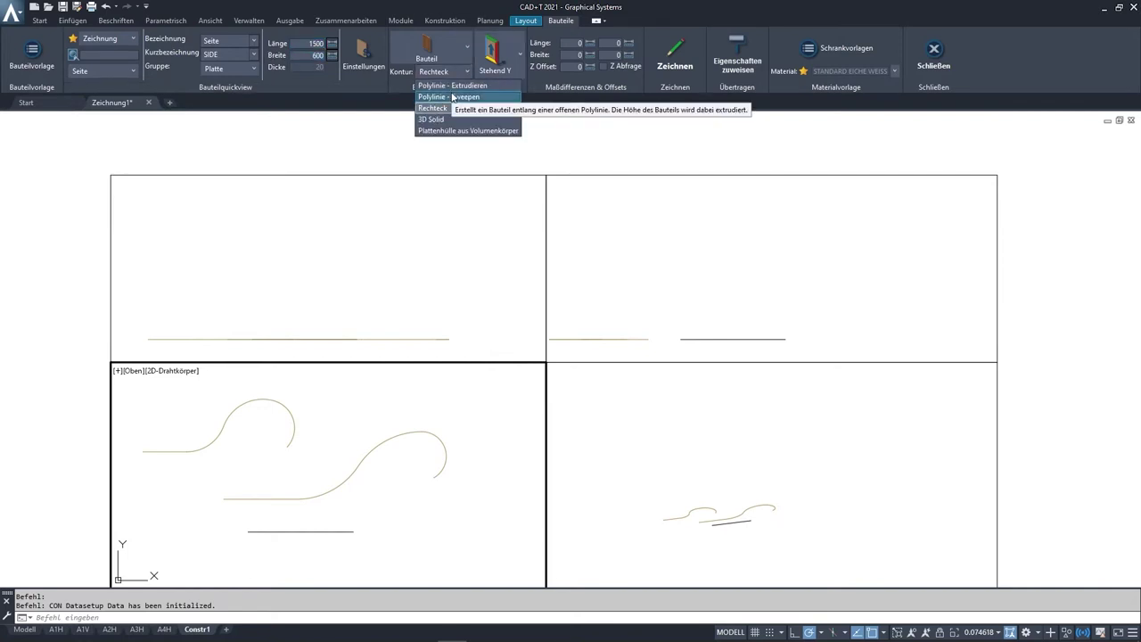
click(445, 103)
click(519, 69)
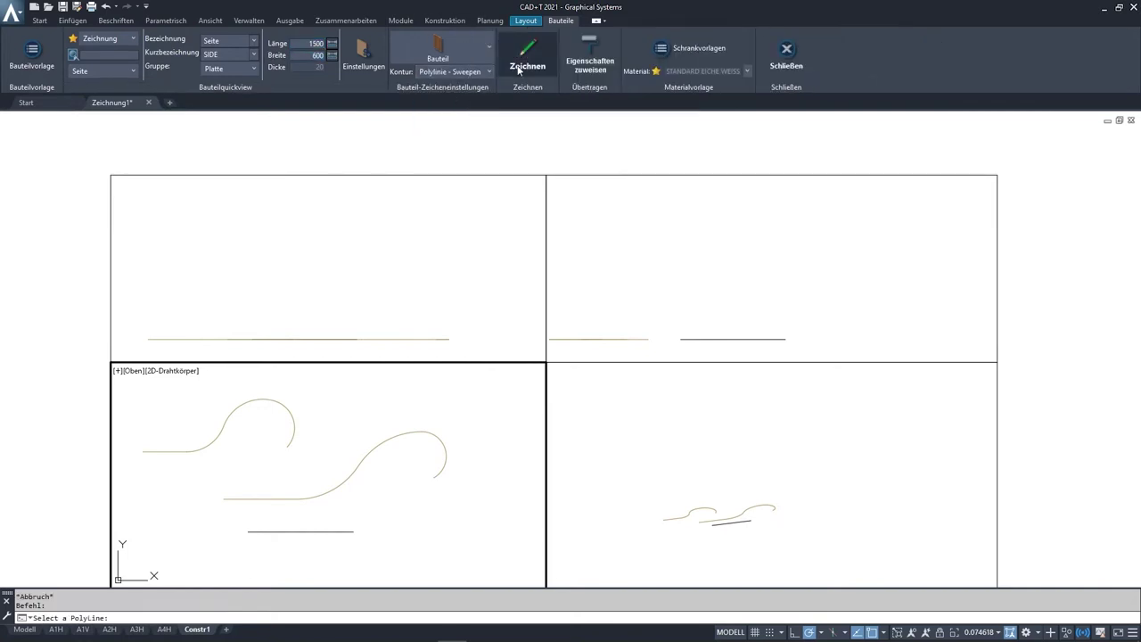
click(254, 403)
click(286, 469)
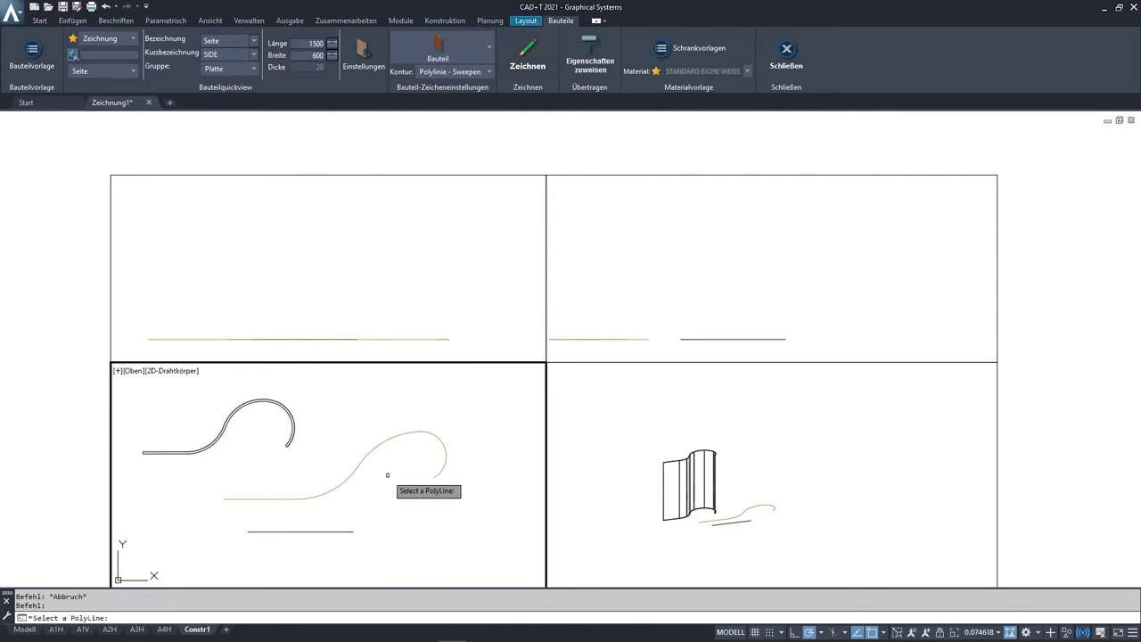
click(366, 453)
click(396, 487)
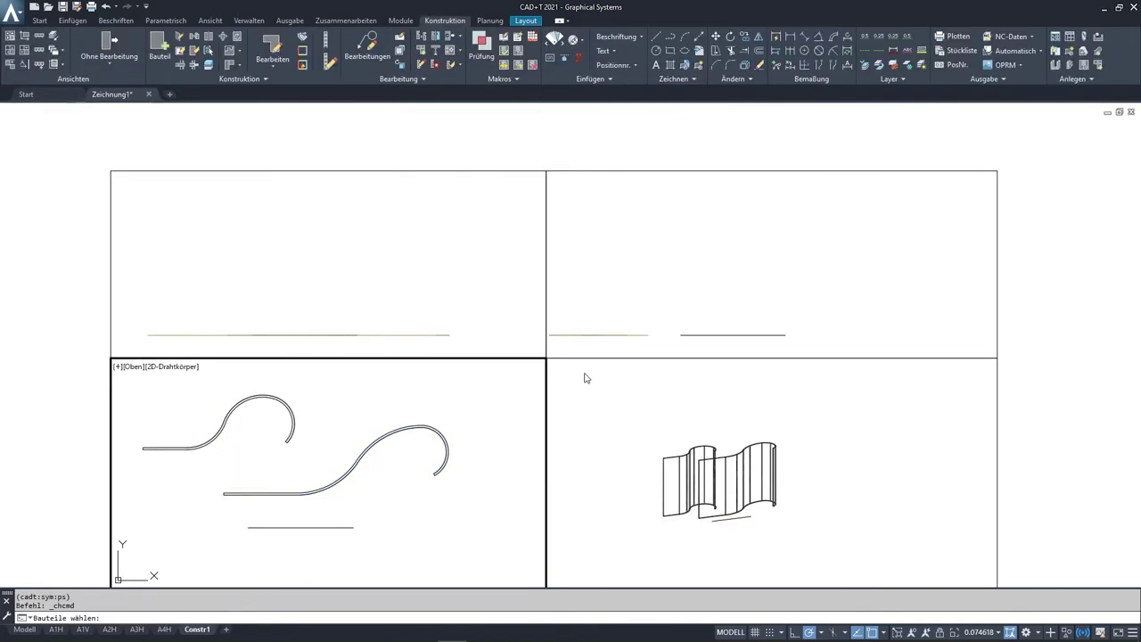
click(583, 379)
click(9, 63)
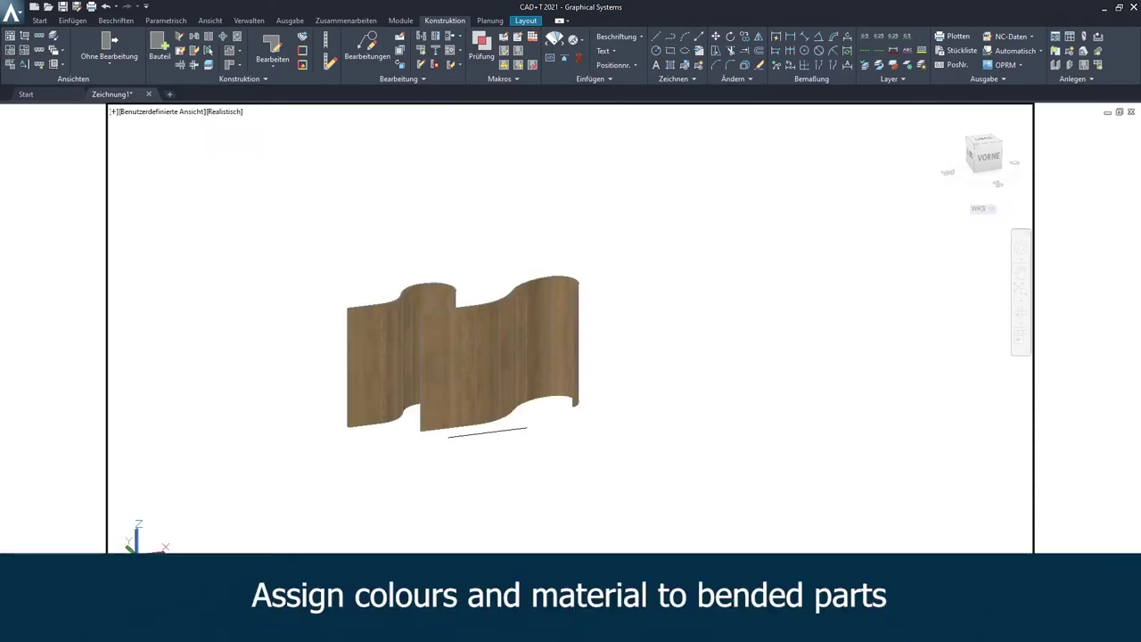
Step: Select the first bent part for editing and set its top surface material to TEAK
click(179, 37)
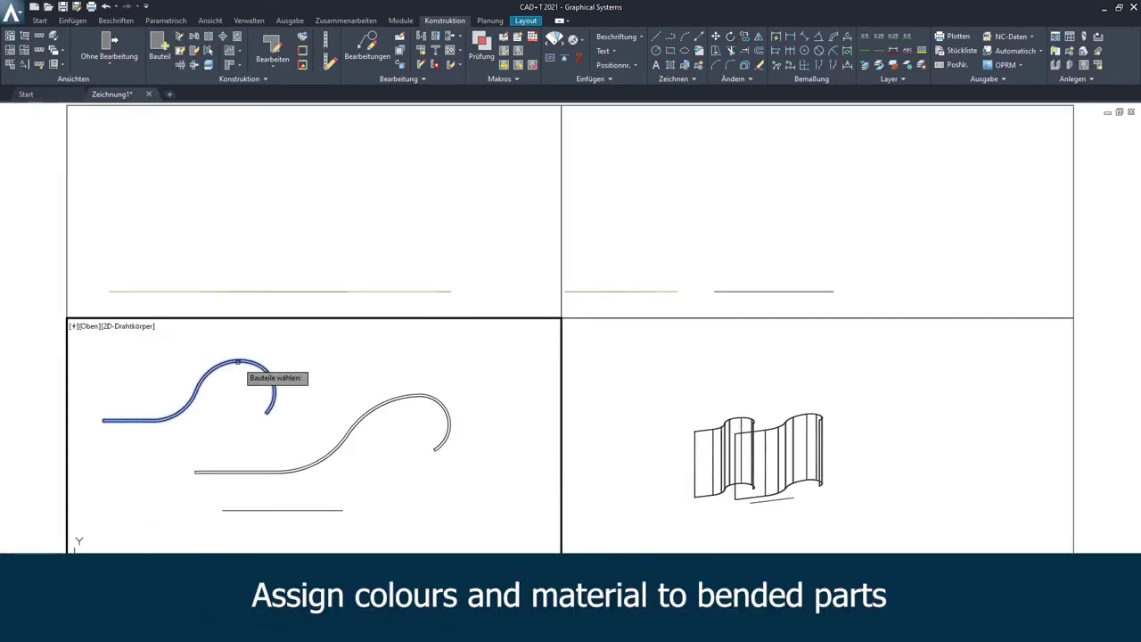
key(Return)
click(307, 309)
click(459, 169)
text(teak)
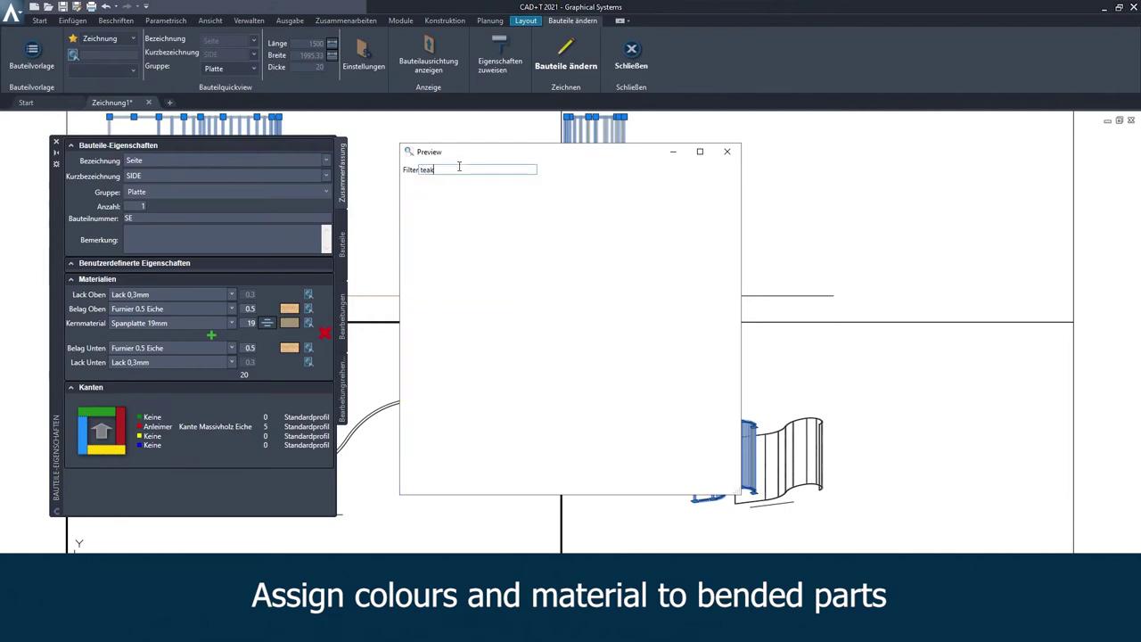
double_click(453, 230)
Step: Set the other surface to TEAK as well and apply the change to the bent panel
click(307, 309)
text(tea)
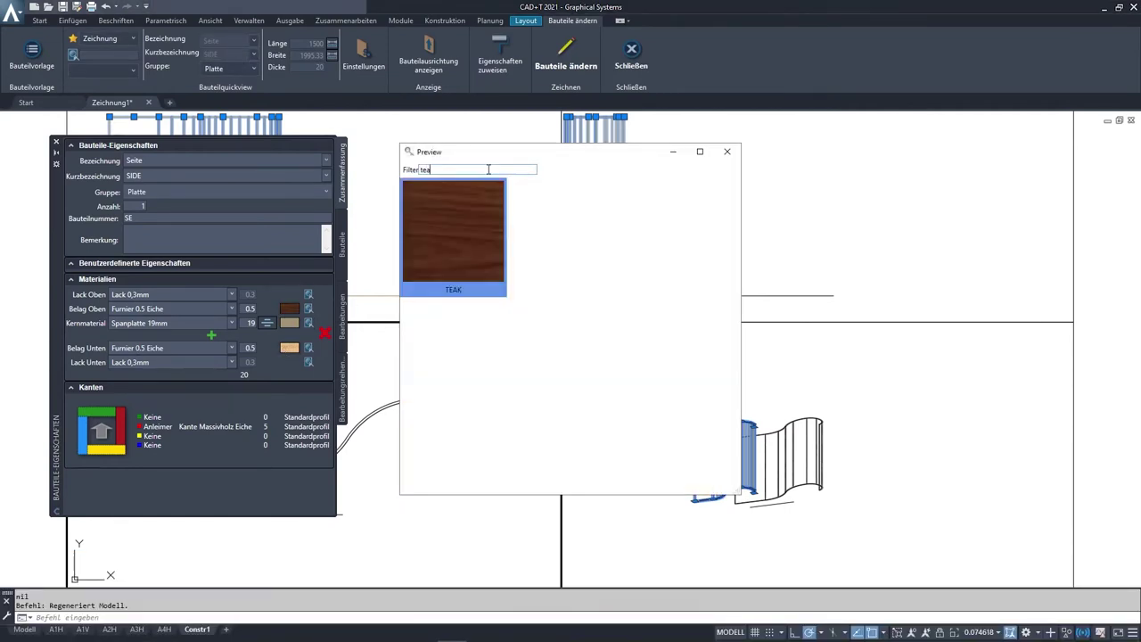
double_click(476, 221)
click(565, 55)
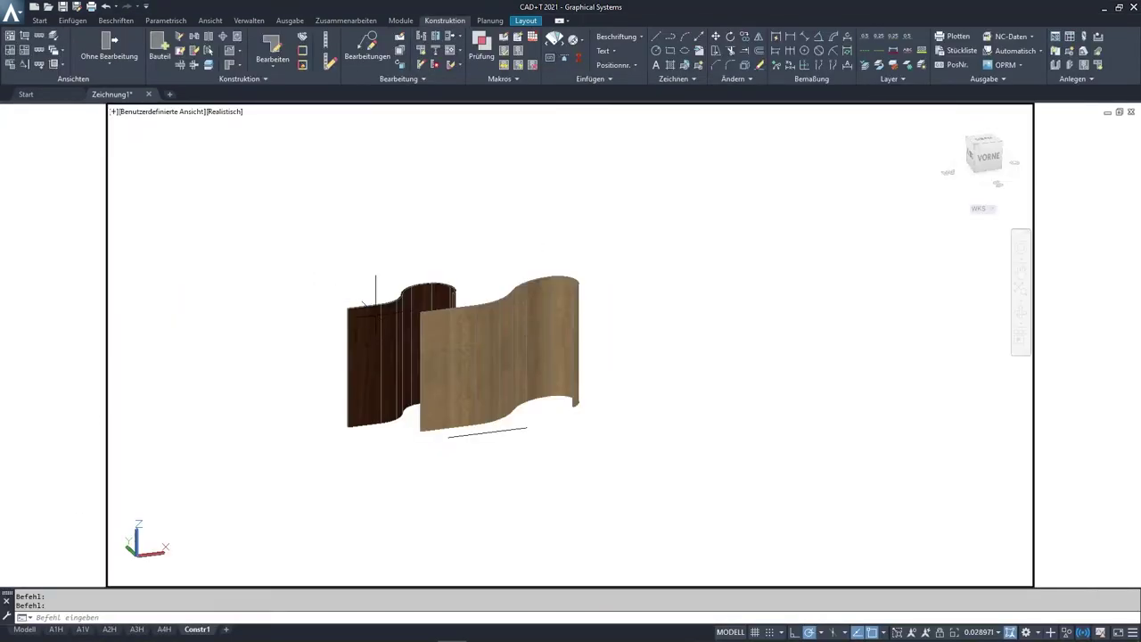
scroll(407, 344, up, 4)
scroll(408, 345, down, 4)
shift+middle_drag(408, 344, 557, 367)
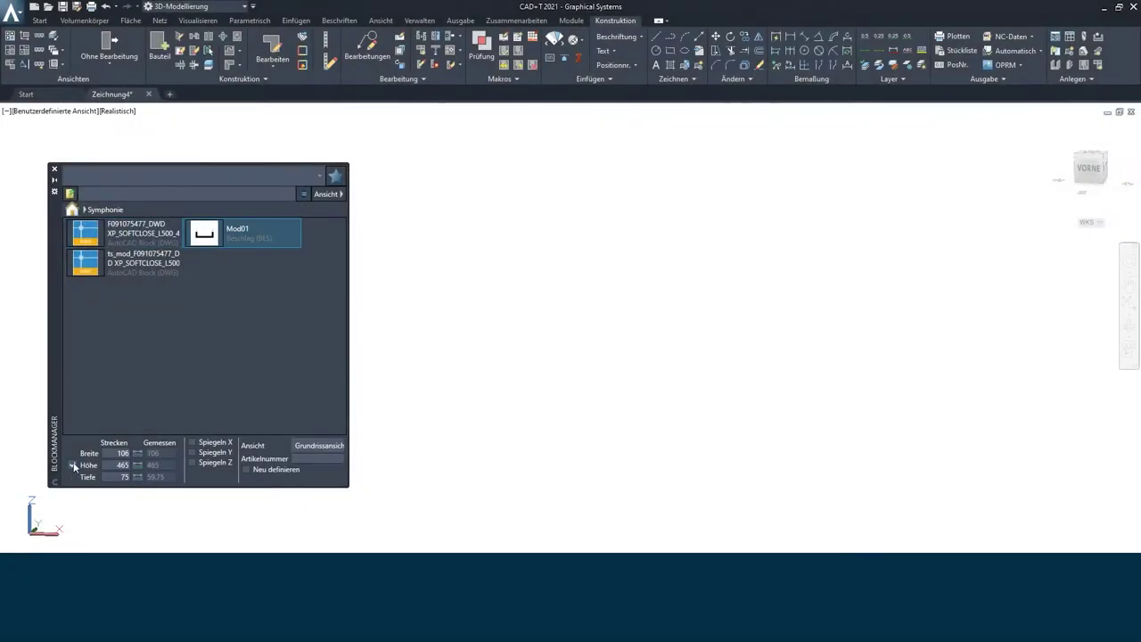
Step: Insert Mod01, switch to top view, enable Höhe stretching, and place another copy by point and angle
click(592, 368)
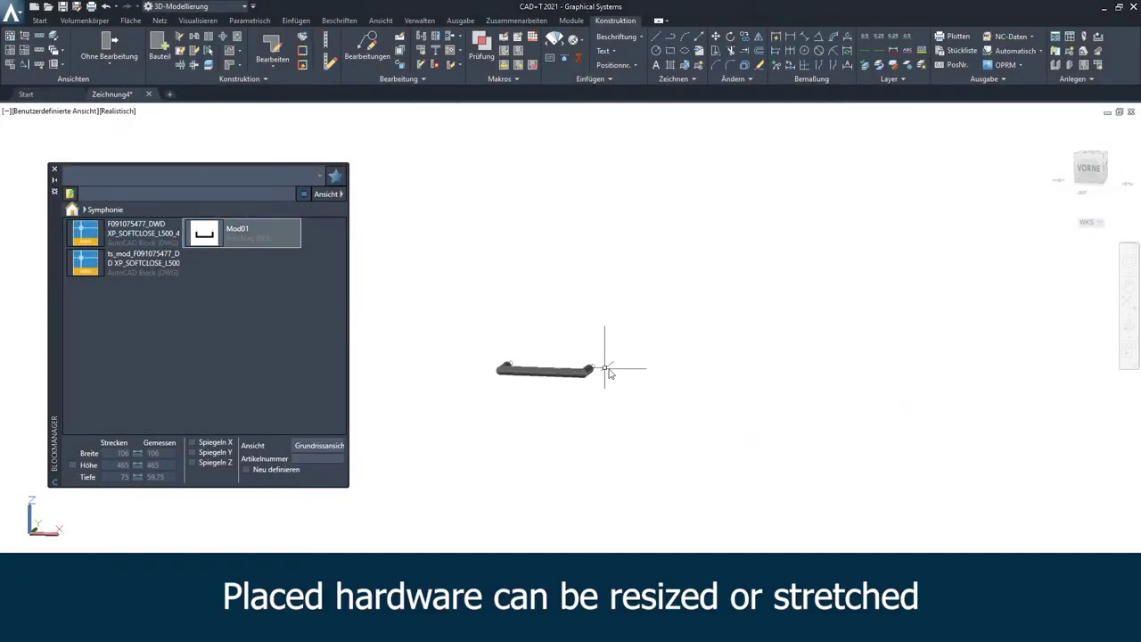
click(1102, 179)
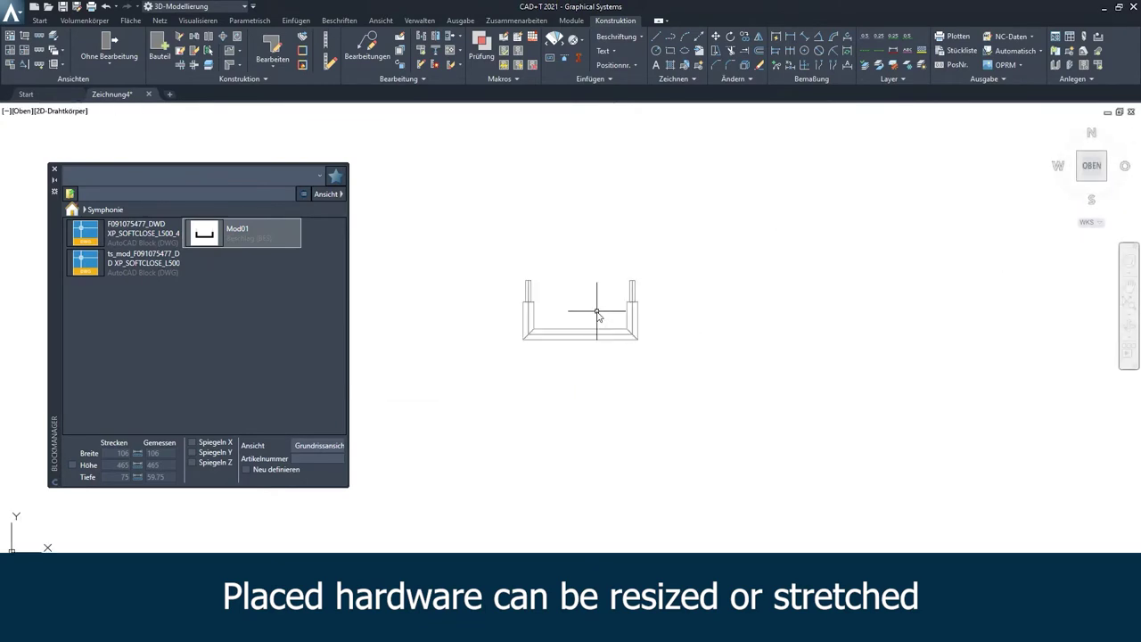
click(72, 465)
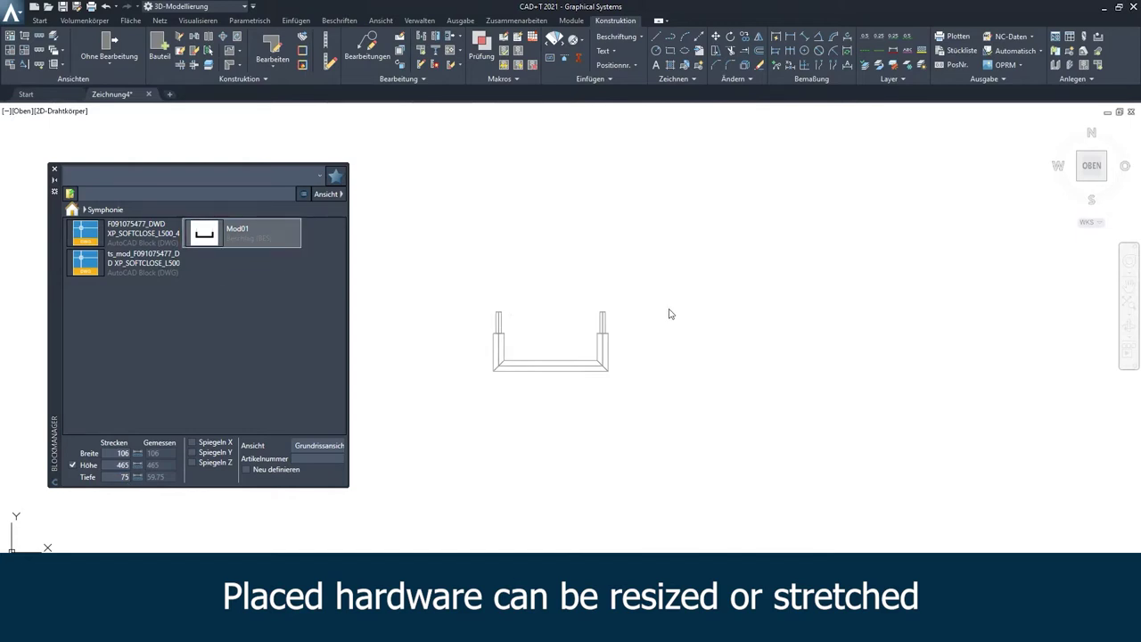
click(742, 325)
click(785, 361)
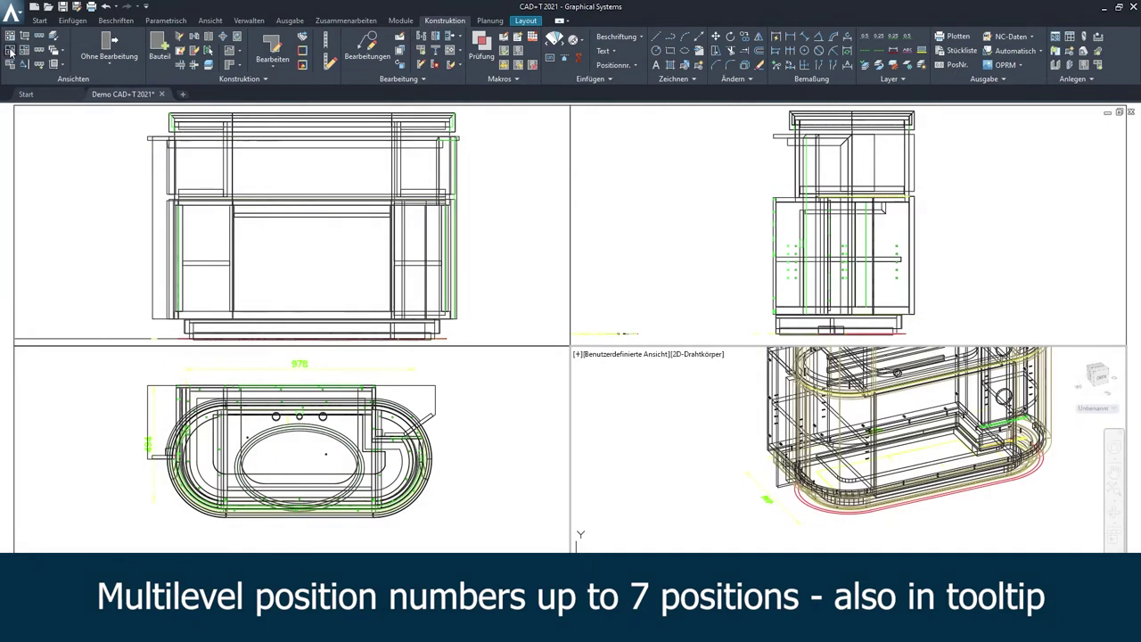
Step: Split the drawing into four viewports and widen the part tree in the Bauteil Explorer
scroll(579, 441, up, 2)
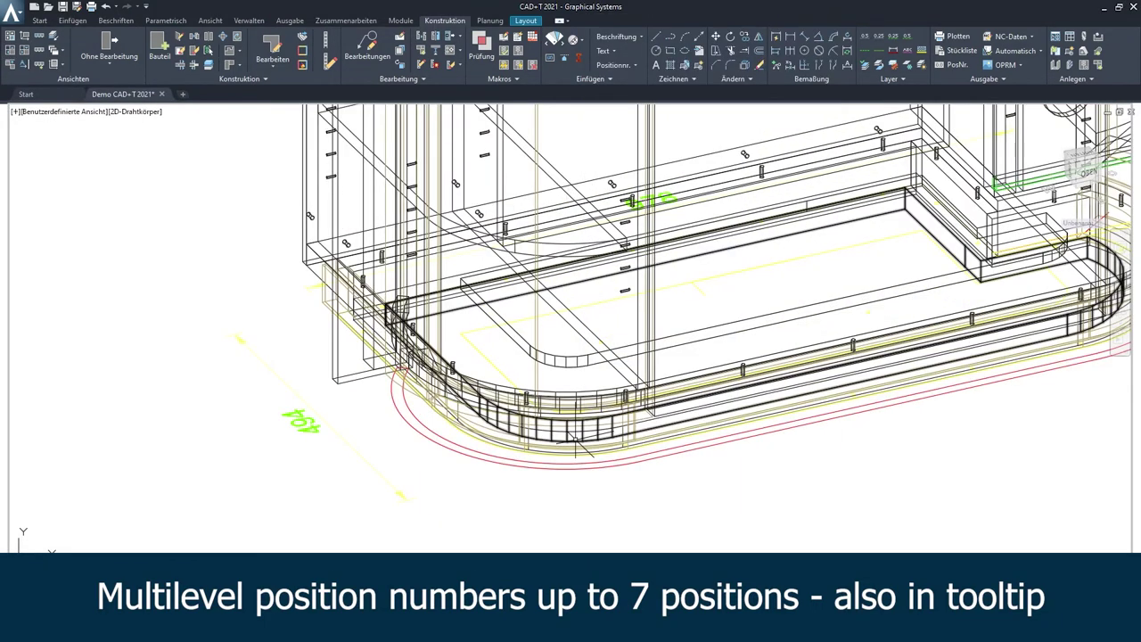
click(24, 61)
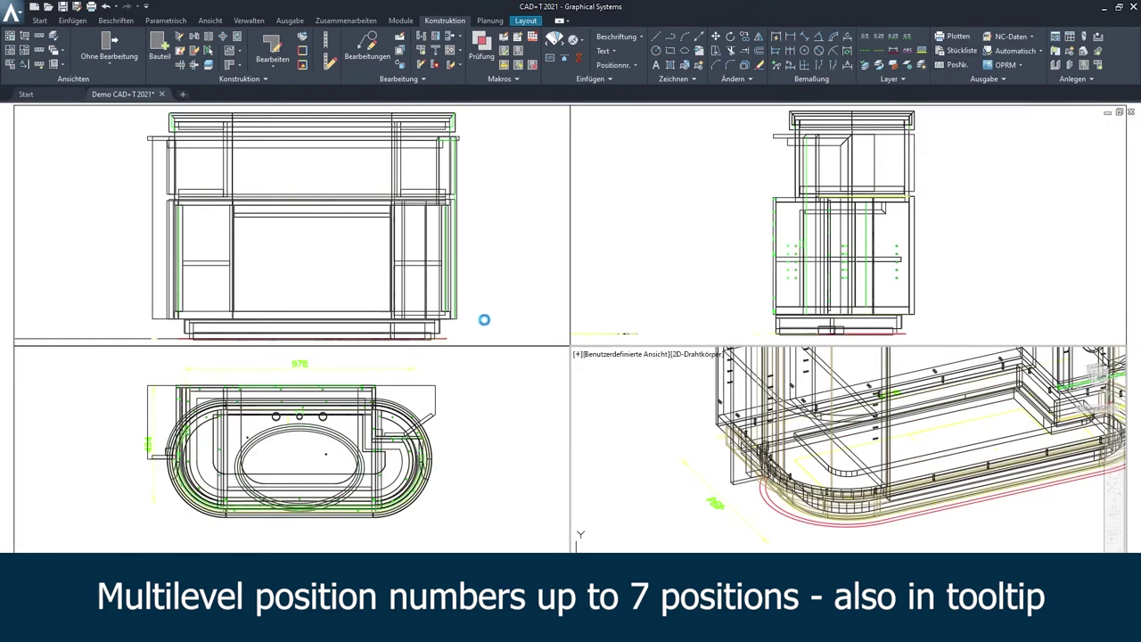
drag(272, 322, 317, 322)
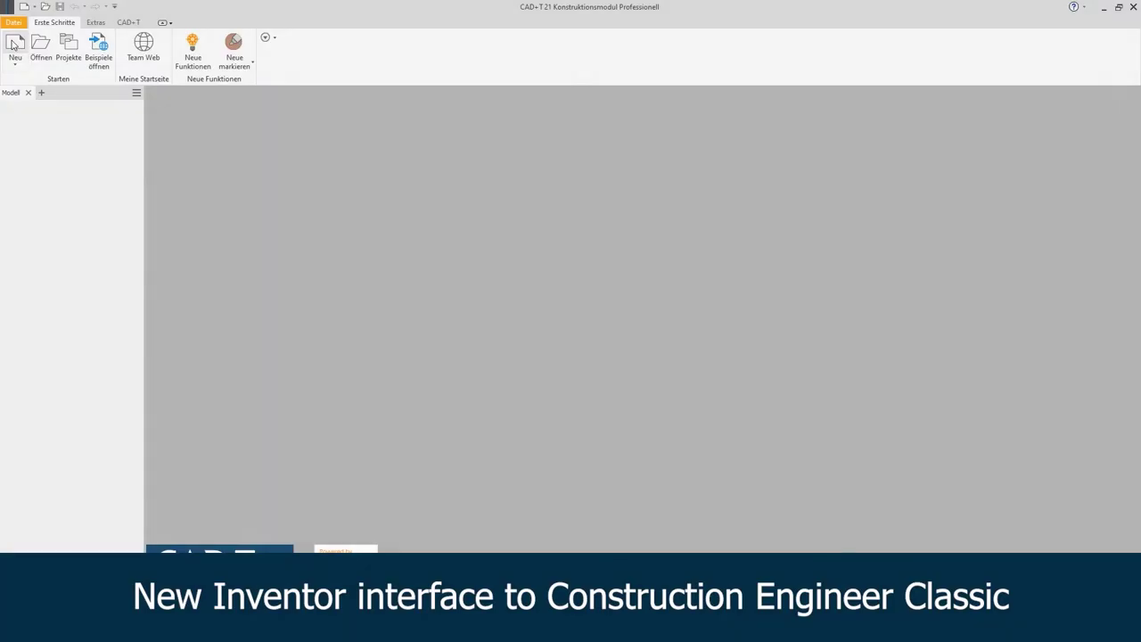
Step: Create a Norm.ipt part and sketch a 400×200 rectangle from the origin on the front plane
double_click(574, 224)
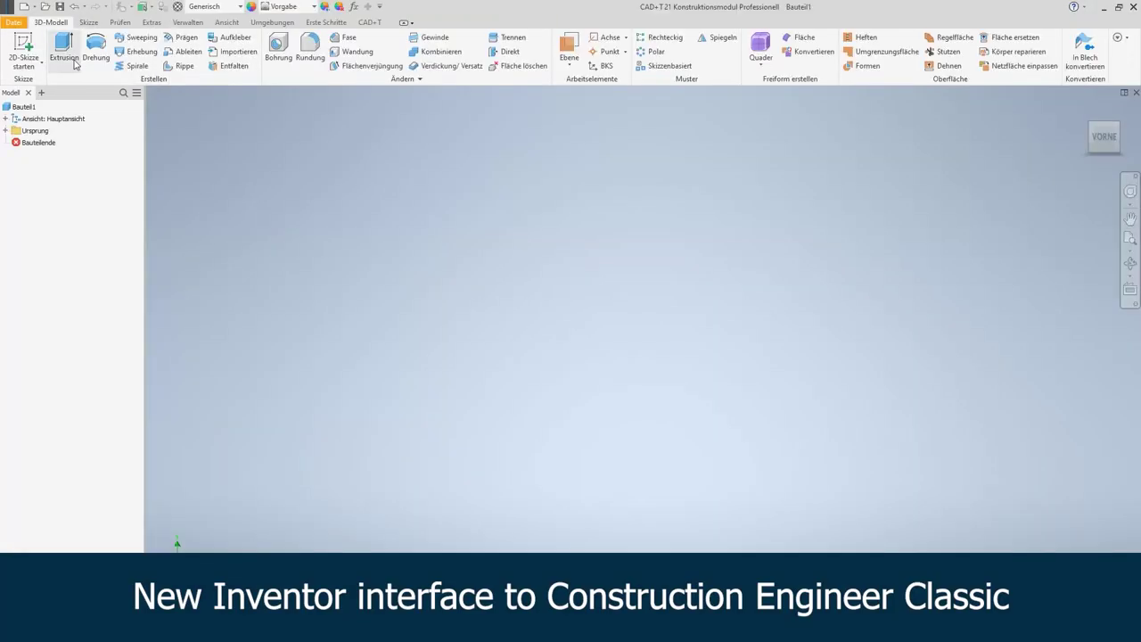
click(23, 45)
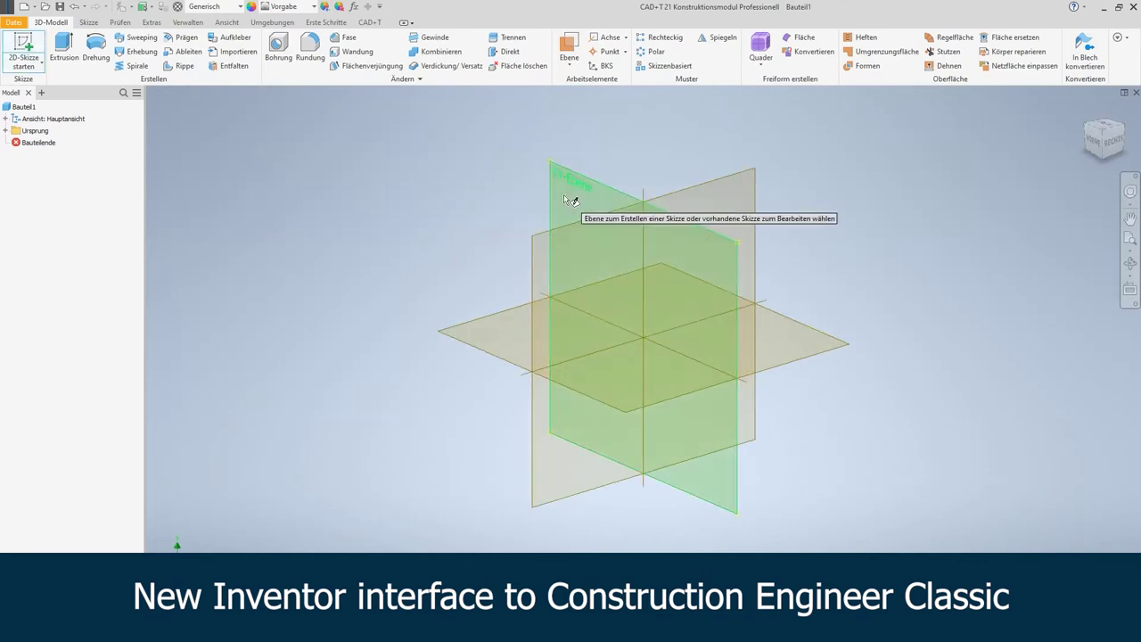
click(574, 199)
click(157, 49)
click(474, 443)
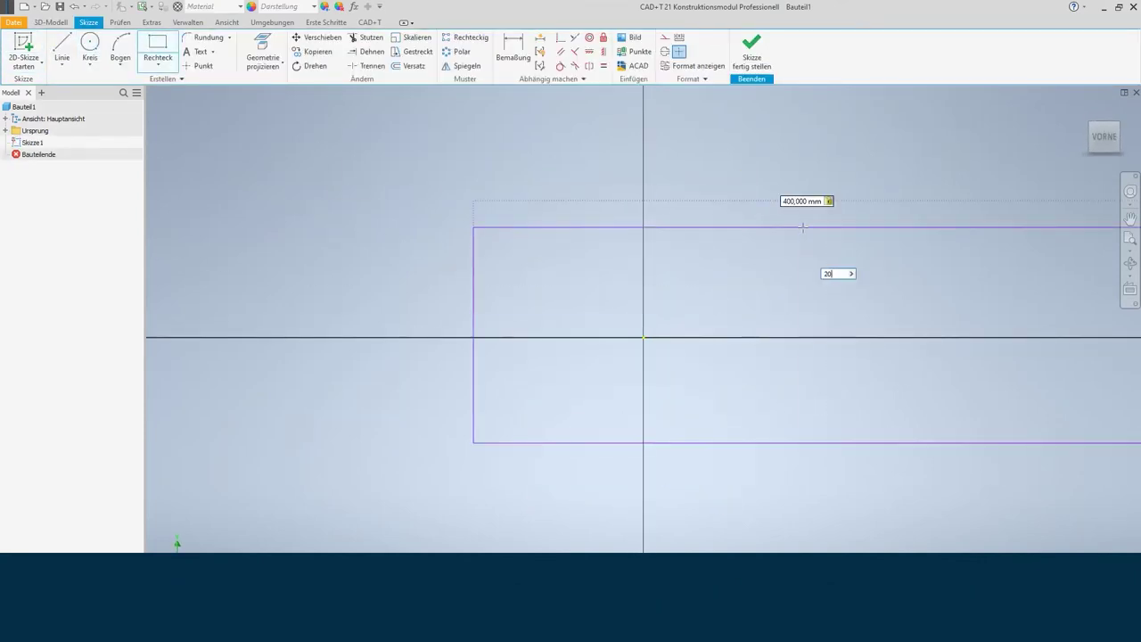
click(747, 57)
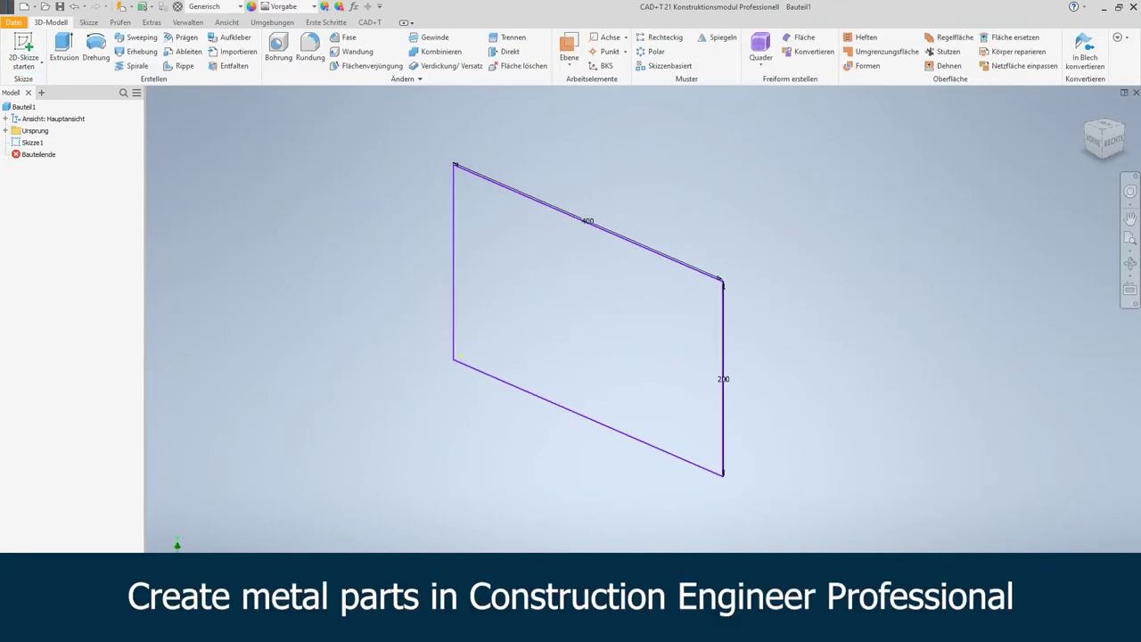
Step: Create a sheet-metal Fläche face from the rectangle, reviewing its unfold and relief settings
click(1085, 55)
click(60, 50)
click(201, 115)
click(235, 115)
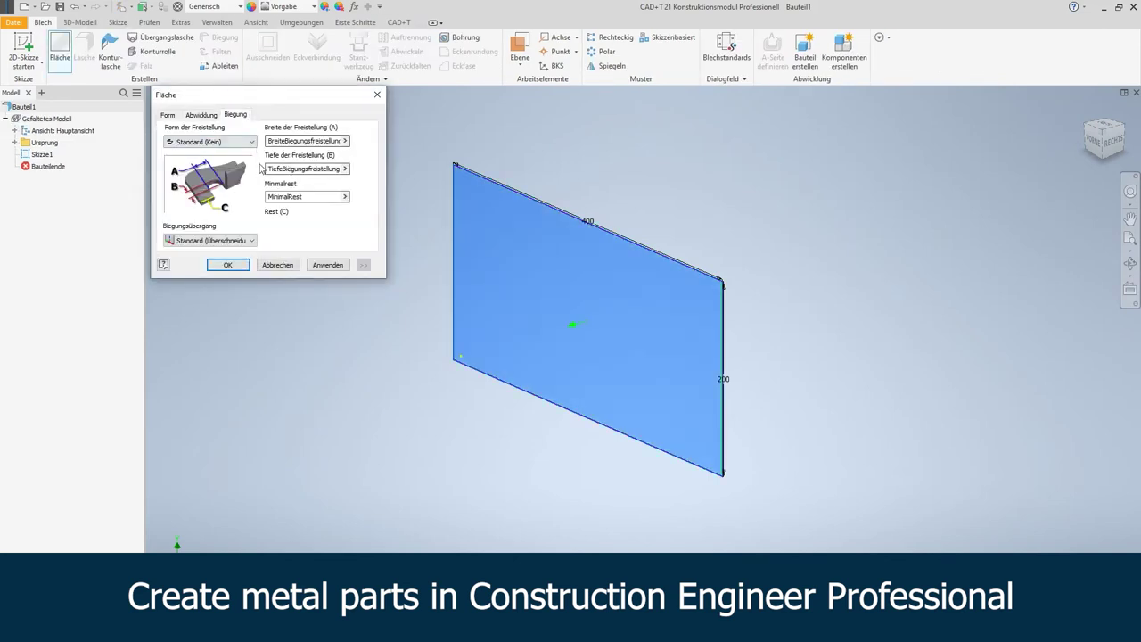
click(169, 115)
click(226, 264)
Step: Add flange Lasche1 on the top edge and a second flange reversed to -90°
click(84, 49)
click(588, 223)
click(225, 216)
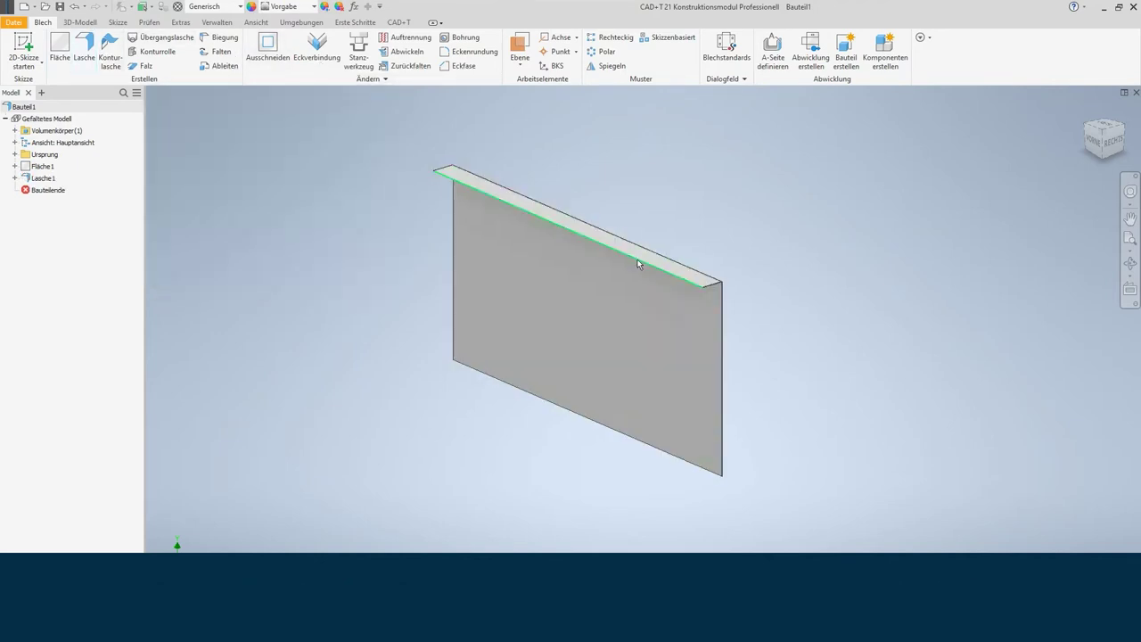
click(283, 158)
text(-)
key(Tab)
click(235, 277)
scroll(718, 295, up, 5)
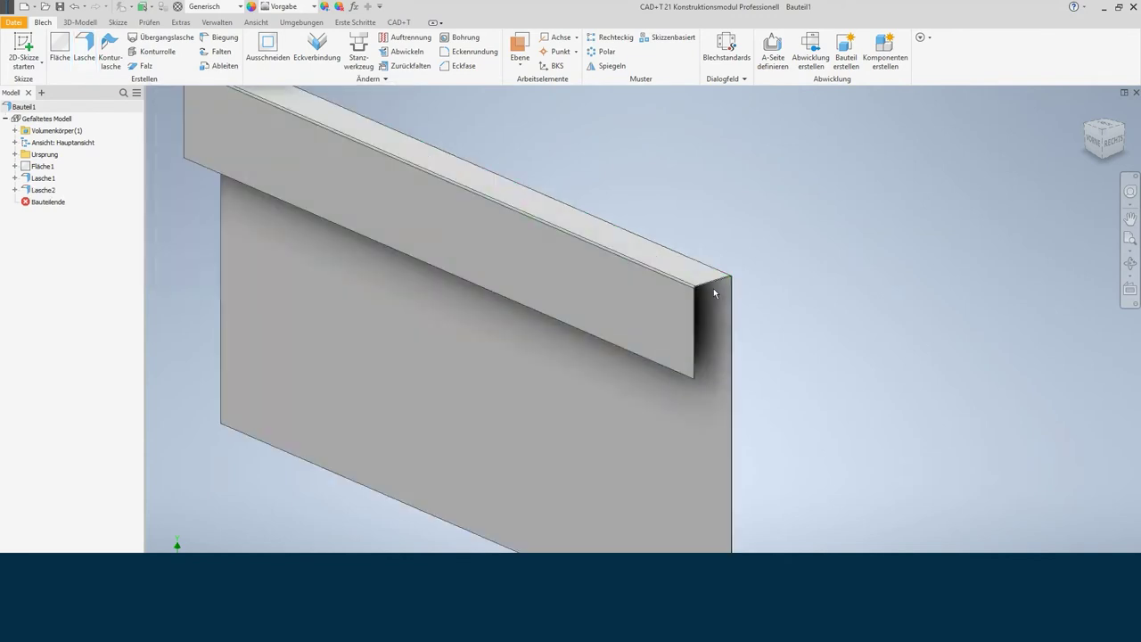
Step: Add a 15-high third flange and generate the sheet's flat pattern
click(83, 49)
click(733, 327)
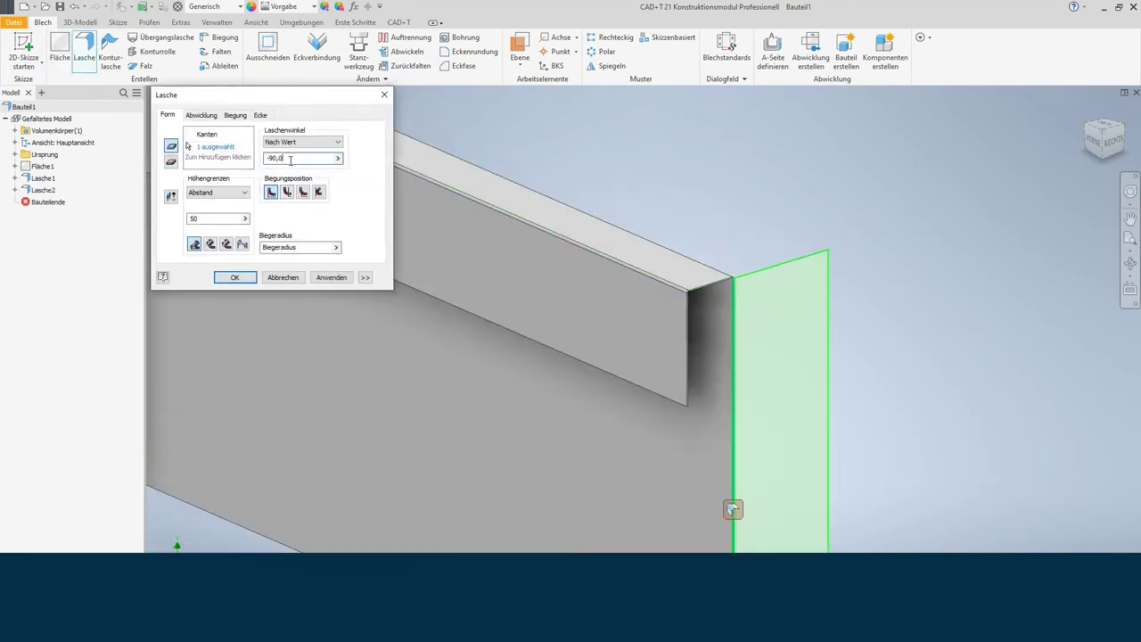
text(15)
click(247, 277)
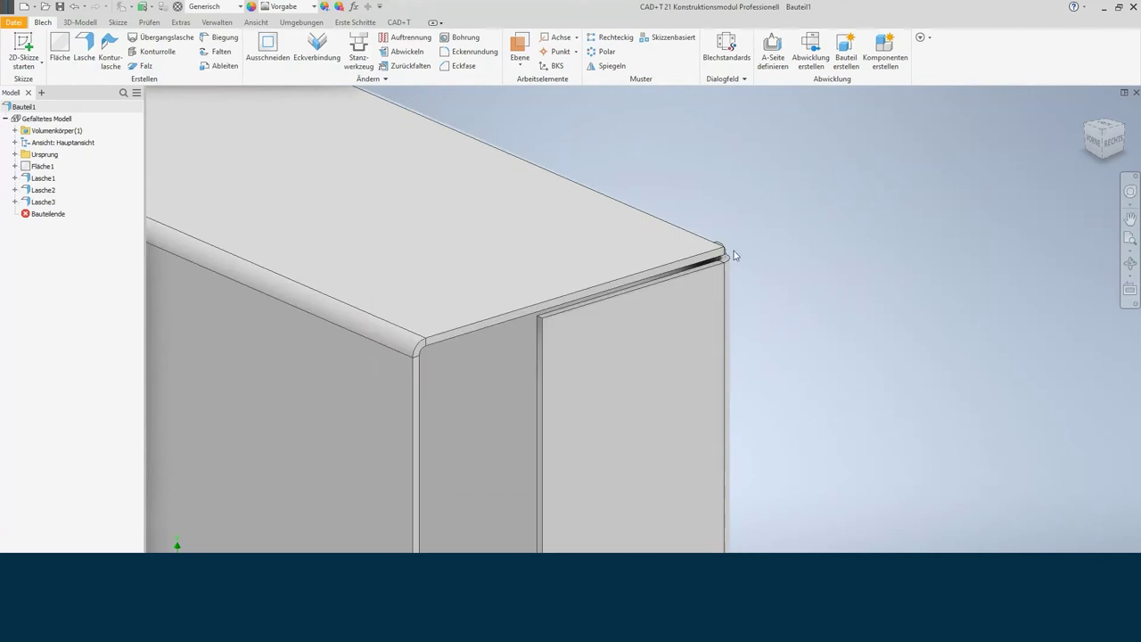
click(812, 60)
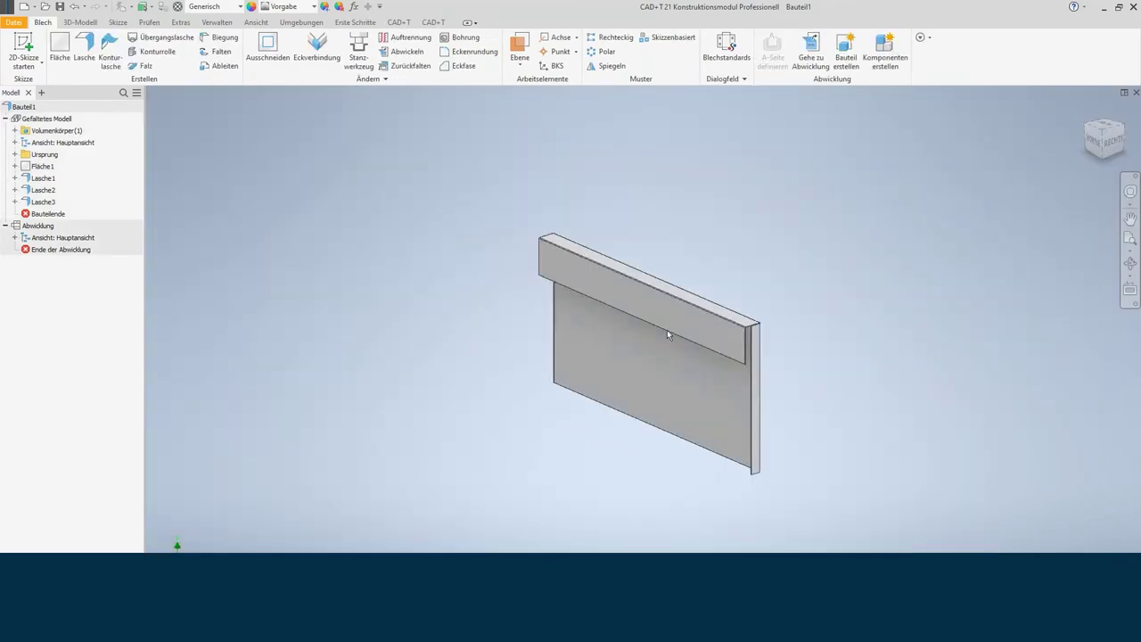
scroll(667, 334, up, 4)
Step: Export Bauteil1's 3D geometry and place it as Blech 123 with Alublech eloxiert natur 2mm core
click(26, 107)
right_click(33, 109)
click(106, 281)
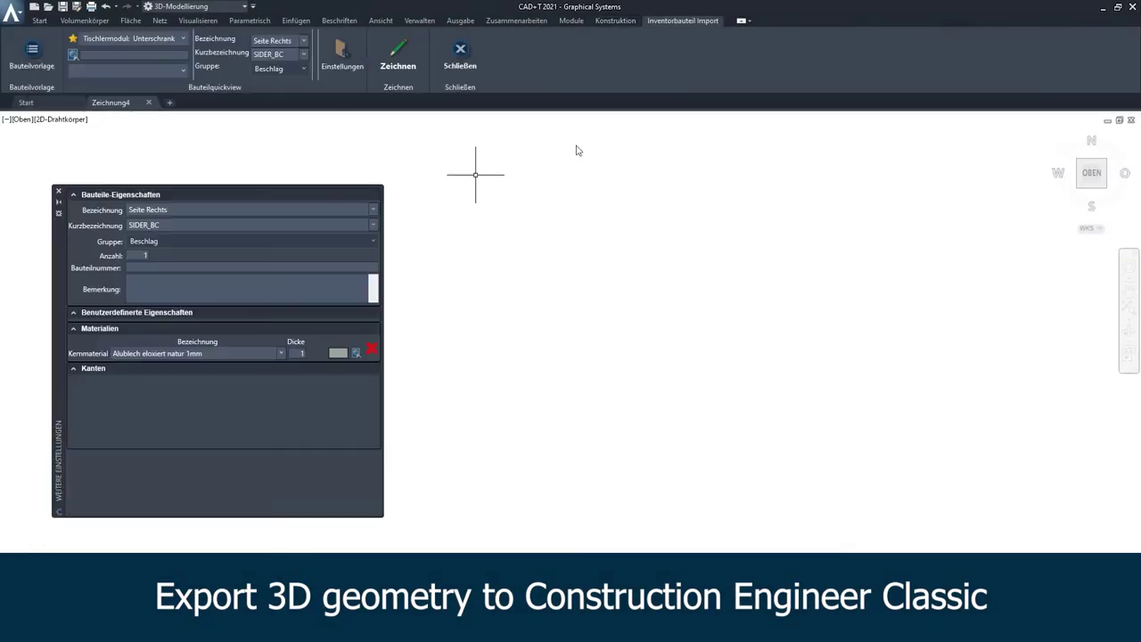
click(143, 70)
click(281, 353)
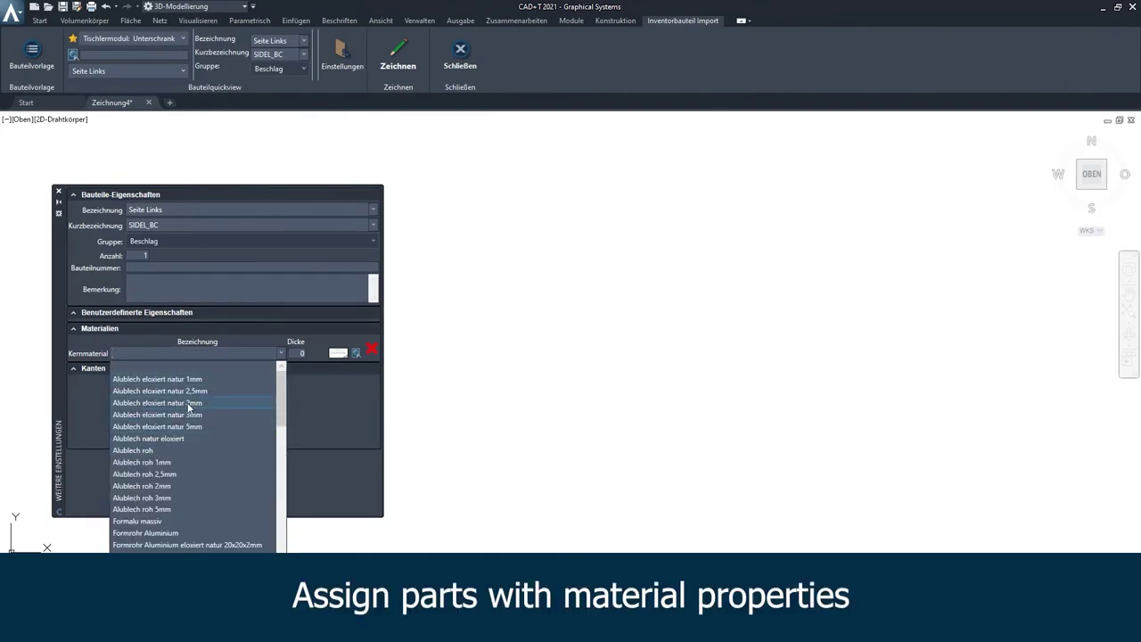
click(188, 404)
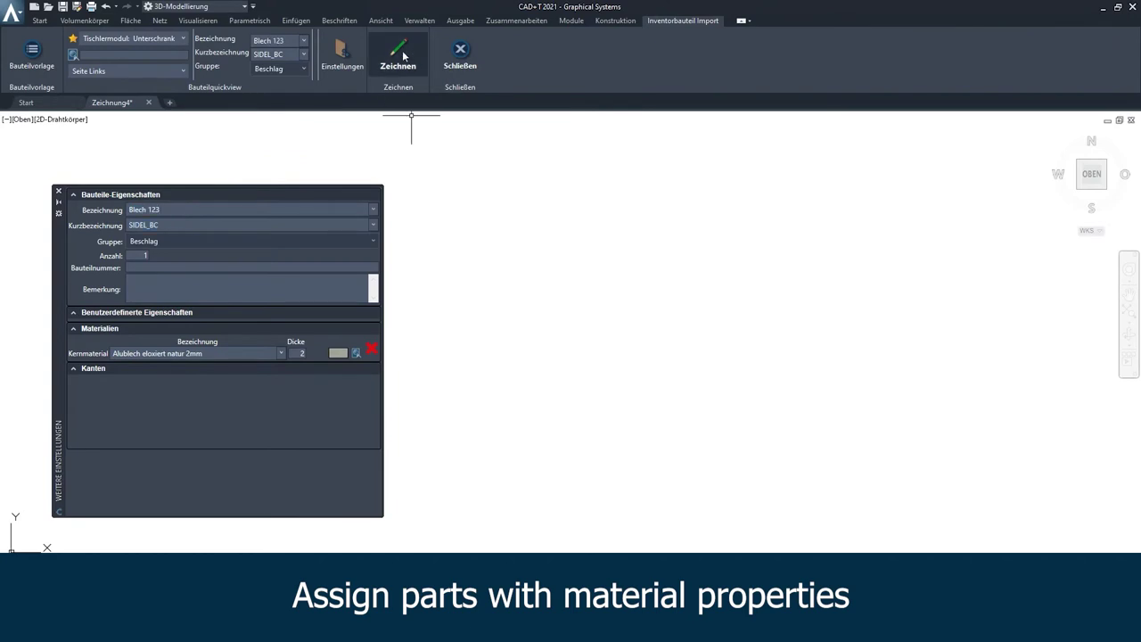
click(533, 211)
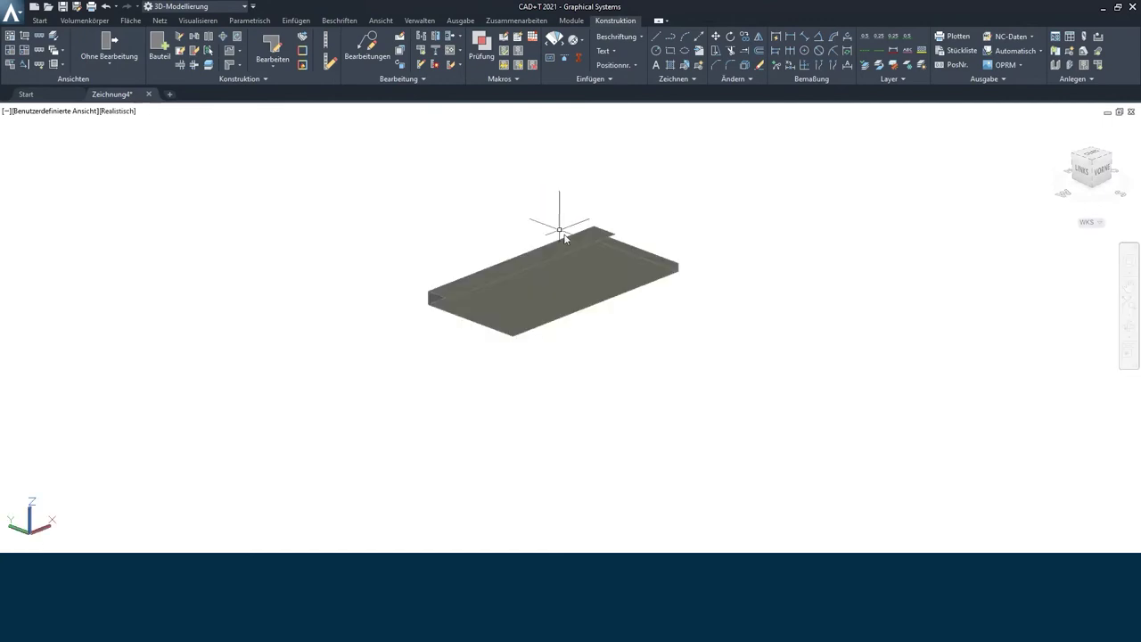
Step: Orbit around the placed sheet part and check Blech 123's properties in the Bauteil Explorer
scroll(552, 223, up, 5)
mouse_move(560, 215)
shift+middle_down()
mouse_move(464, 213)
mouse_move(943, 247)
shift+middle_up()
scroll(866, 267, up, 3)
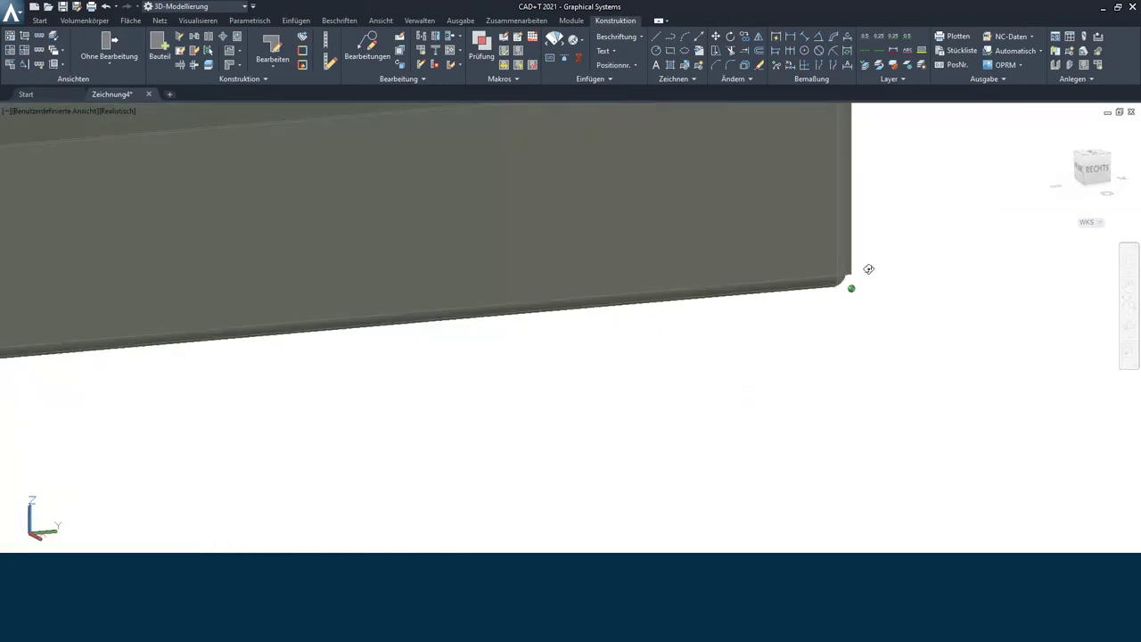
scroll(863, 283, up, 2)
scroll(857, 282, down, 5)
mouse_move(851, 283)
shift+middle_down()
mouse_move(719, 235)
mouse_move(636, 309)
mouse_move(159, 361)
shift+middle_up()
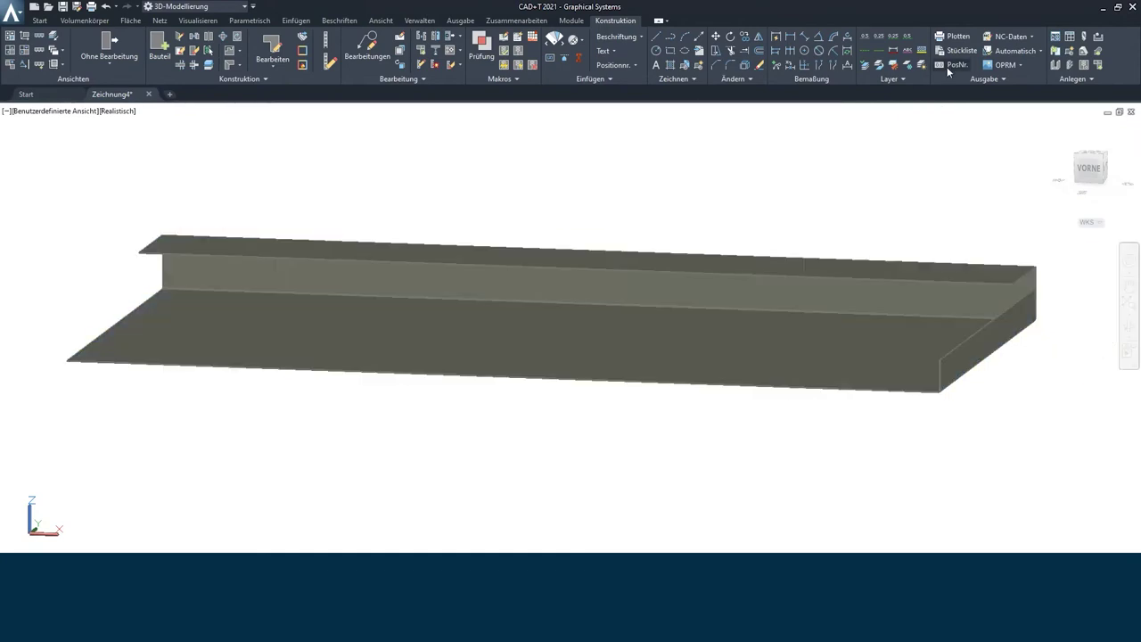
click(947, 67)
click(112, 112)
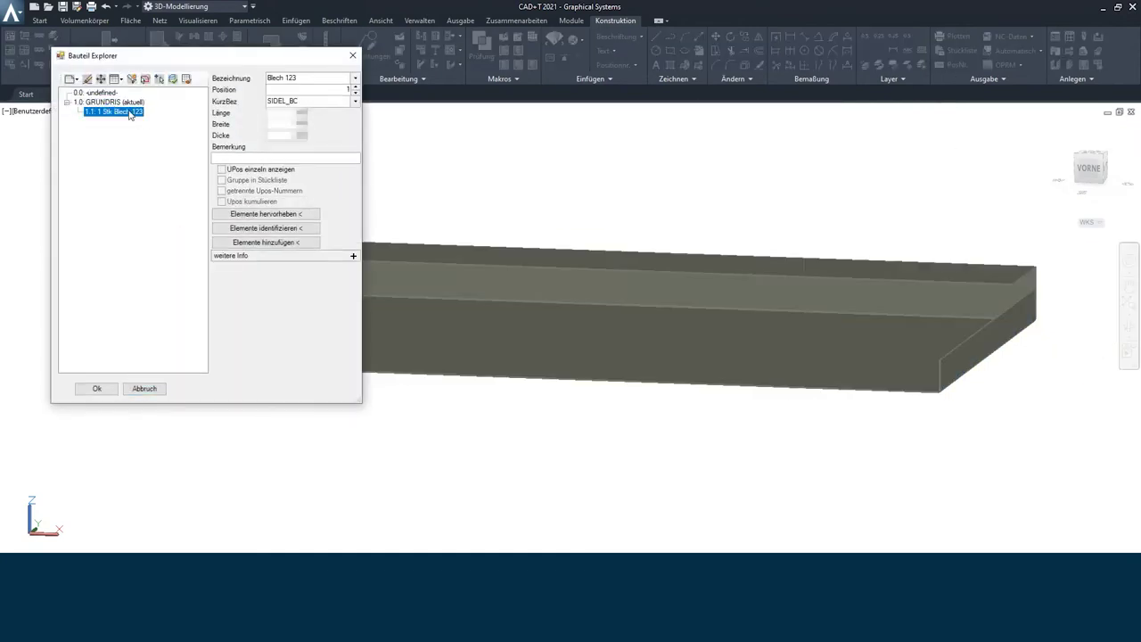
click(146, 388)
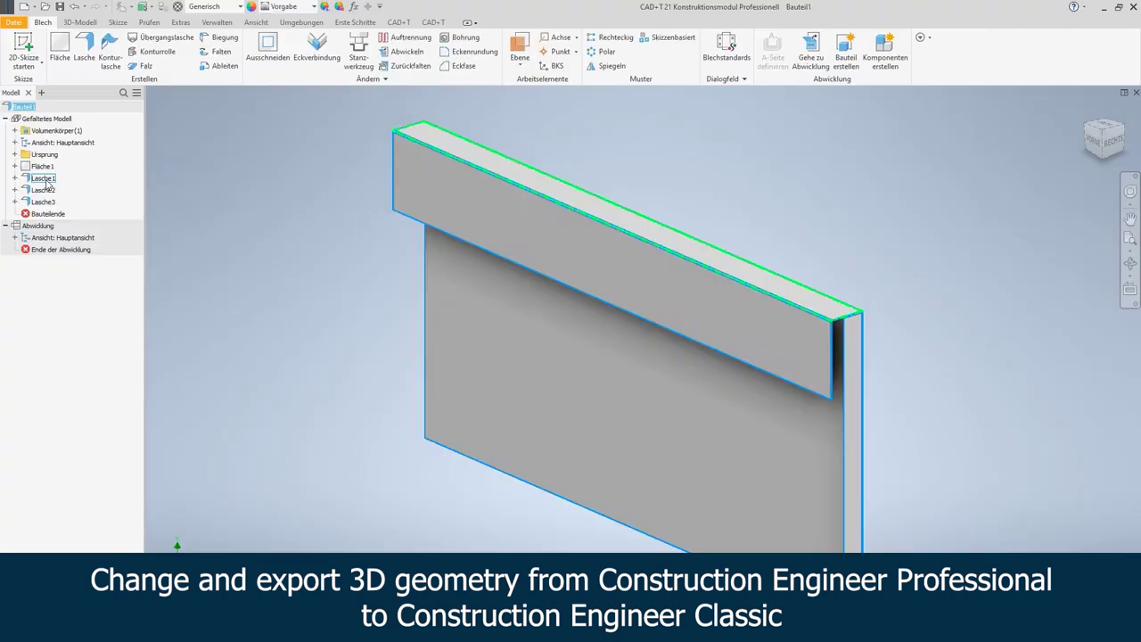
Step: Change Lasche1's Abstand value from 25 to 45 and apply it
text(45)
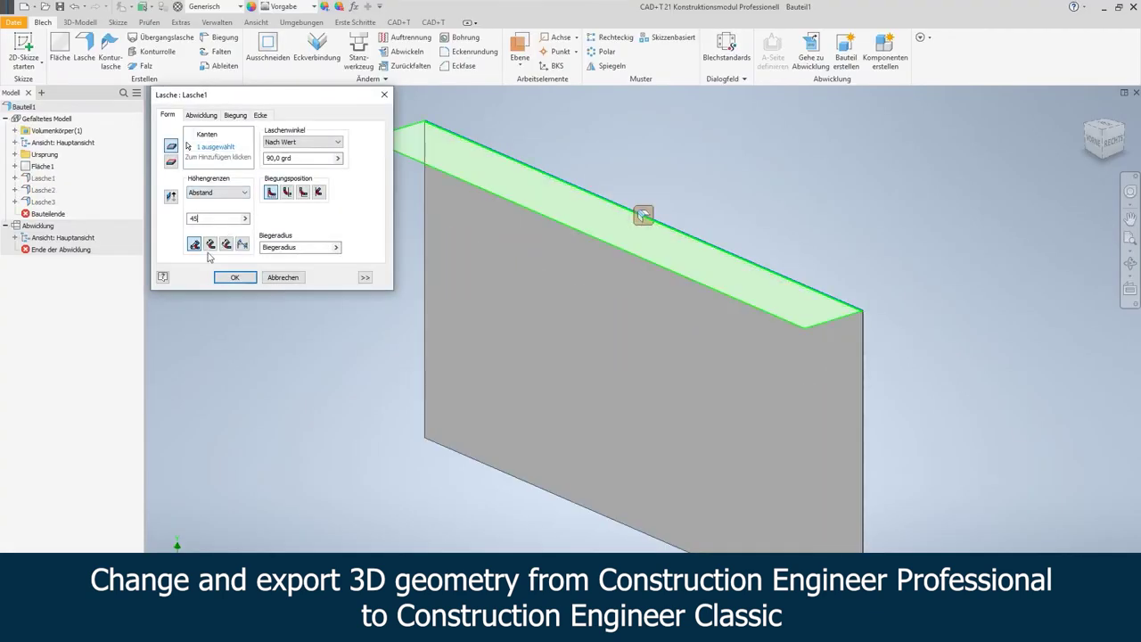
click(235, 277)
right_click(23, 107)
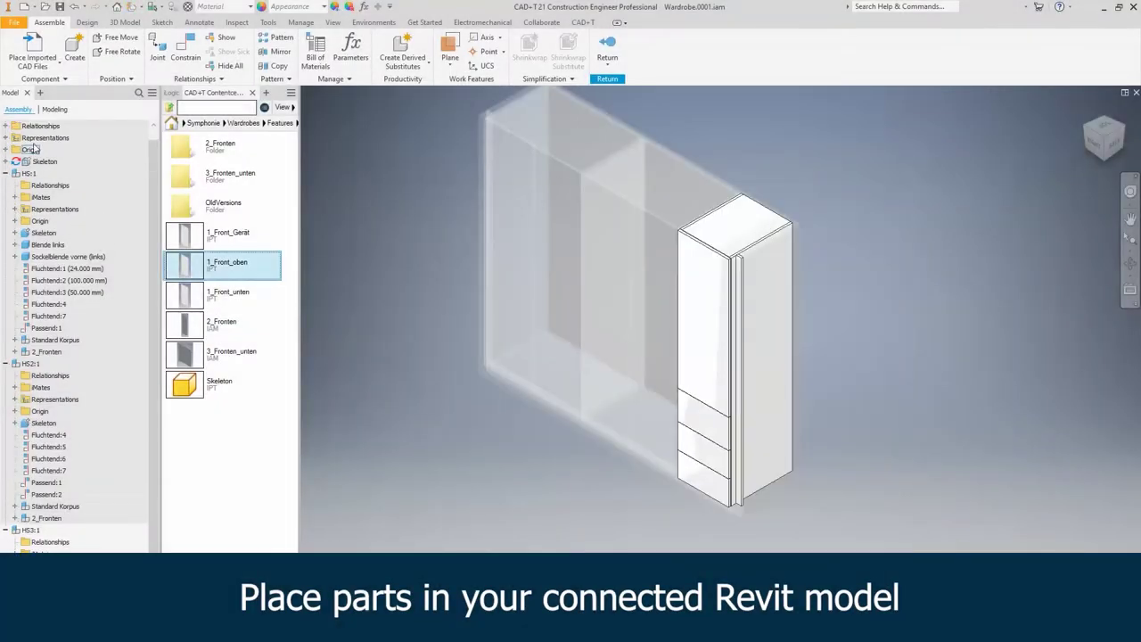
Step: Finish editing the wardrobe in place and confirm the design view representation
scroll(33, 143, up, 1)
double_click(45, 126)
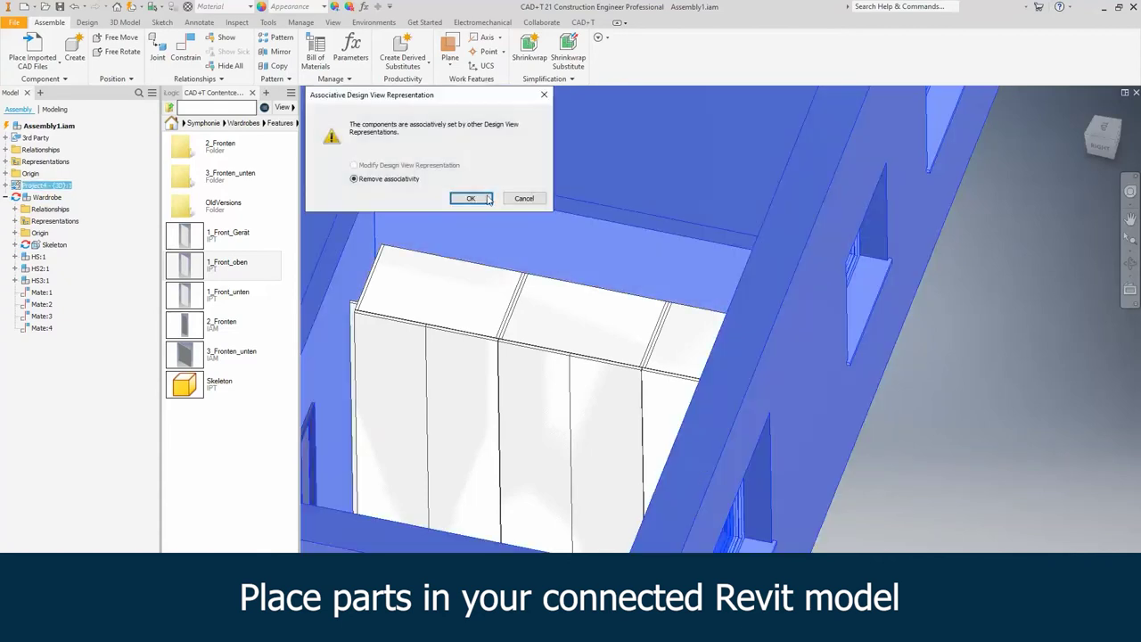
click(472, 198)
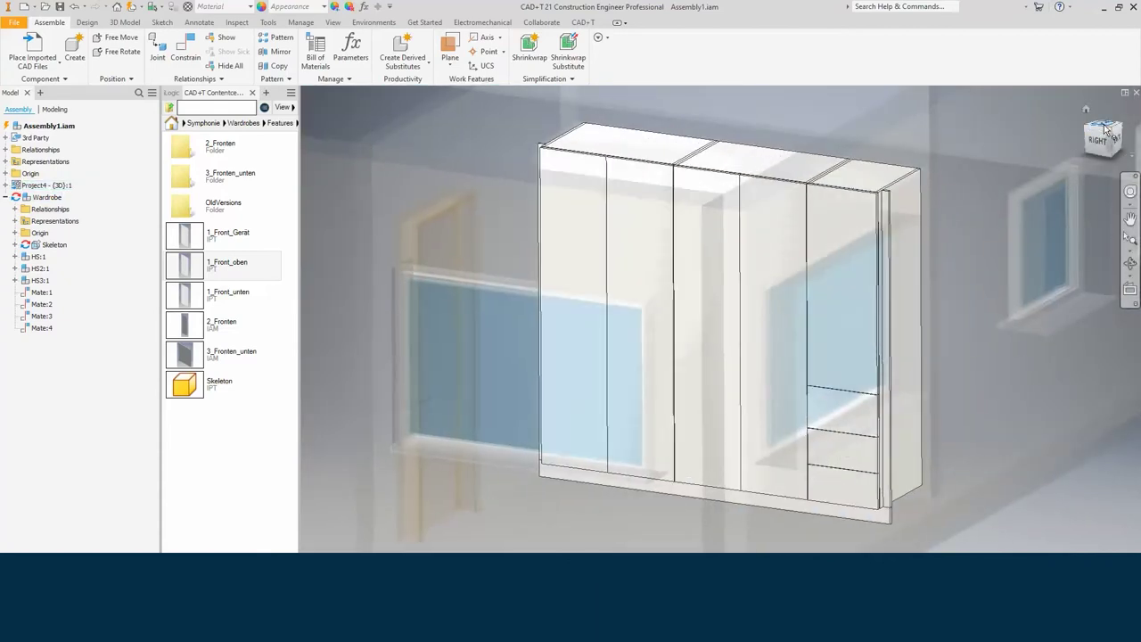
Step: Zoom and pan Assembly1.iam to bring the three drawer fronts into view
scroll(894, 394, up, 5)
scroll(812, 456, up, 2)
mouse_move(772, 395)
middle_down()
mouse_move(637, 469)
mouse_move(600, 470)
middle_up()
scroll(637, 469, down, 4)
scroll(785, 447, down, 3)
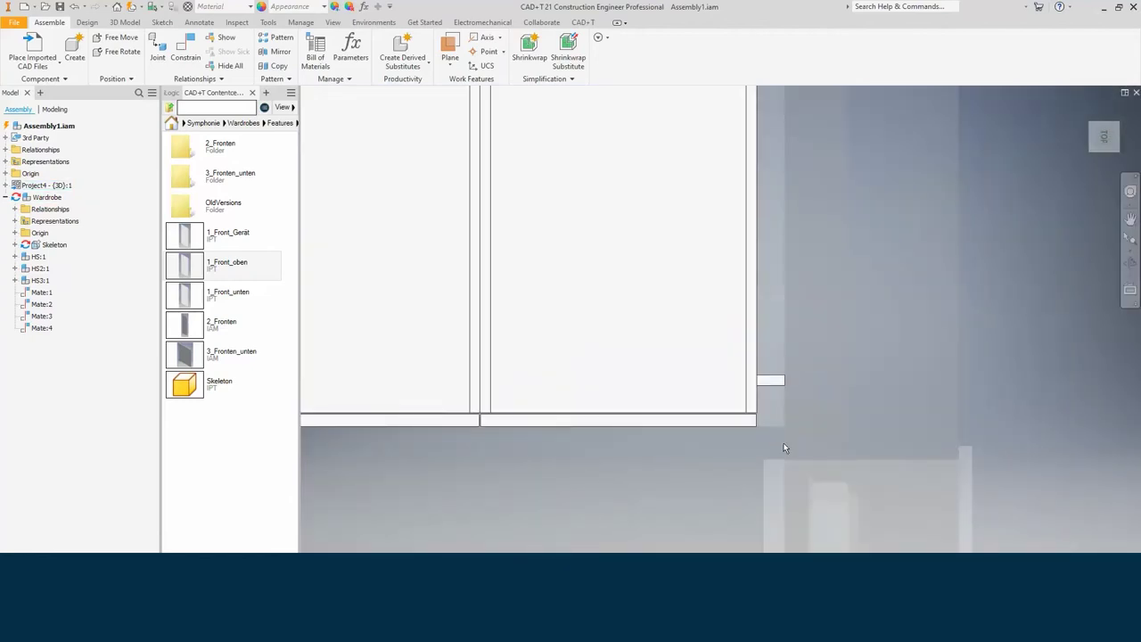
scroll(784, 448, up, 3)
scroll(783, 446, up, 2)
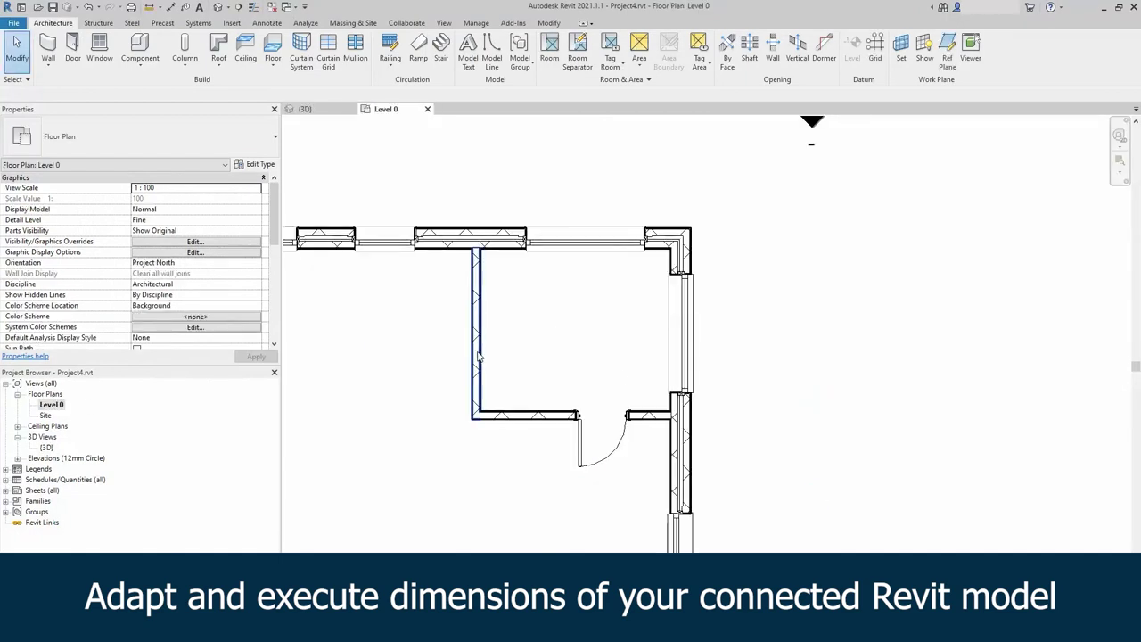
Step: Change the dimension of the walls beside the door to 3000 and open the {3D} view
click(531, 415)
click(718, 335)
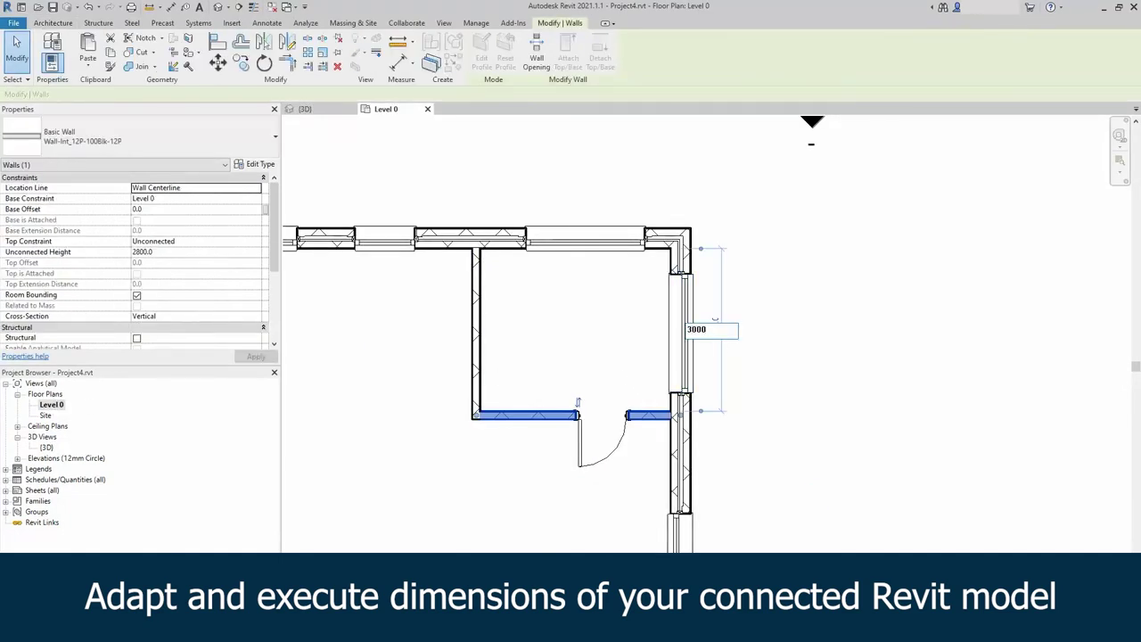
key(Return)
click(548, 390)
double_click(105, 447)
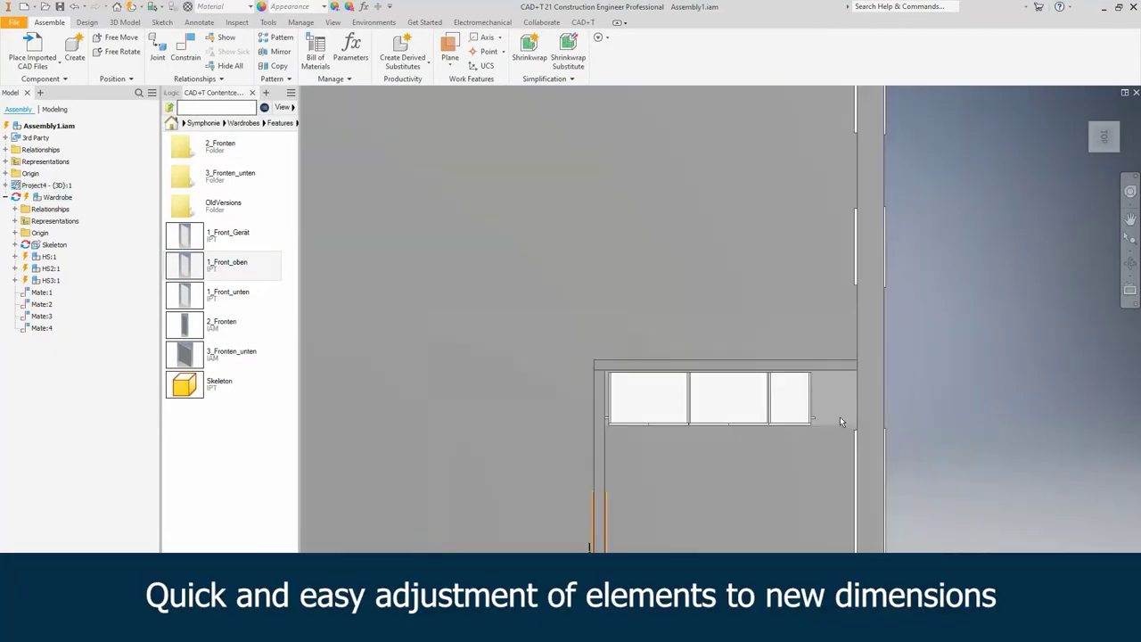
Step: Select the wardrobe and edit the right tall cabinet HS:3 in place
click(741, 308)
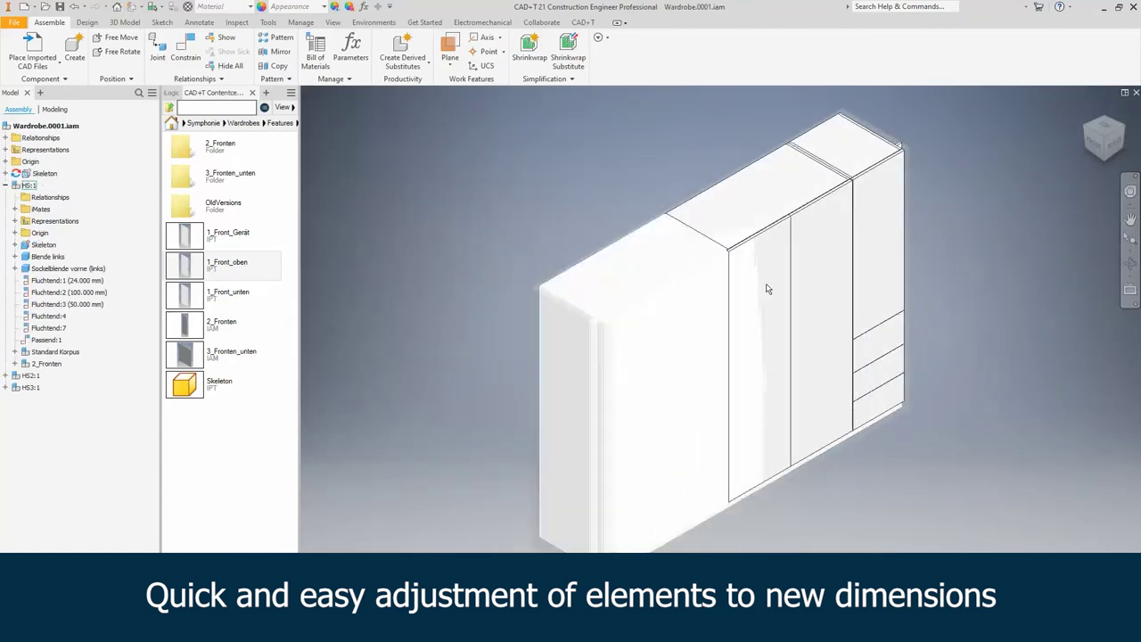
click(228, 262)
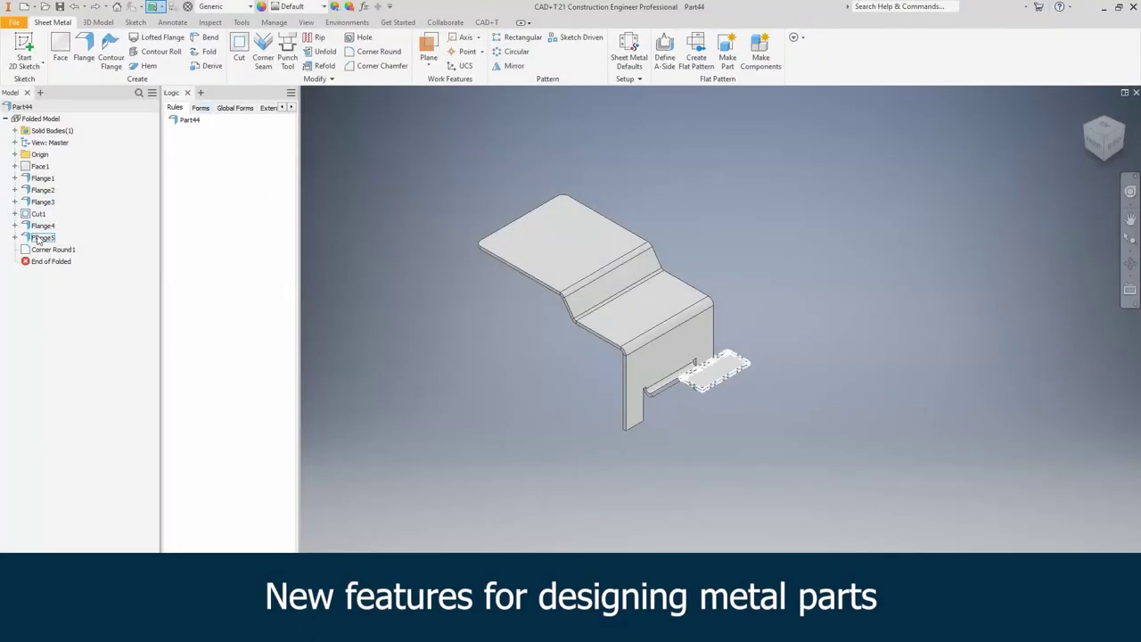
Step: Set Flange4's angle to By Reference using the bend face and apply it
double_click(43, 229)
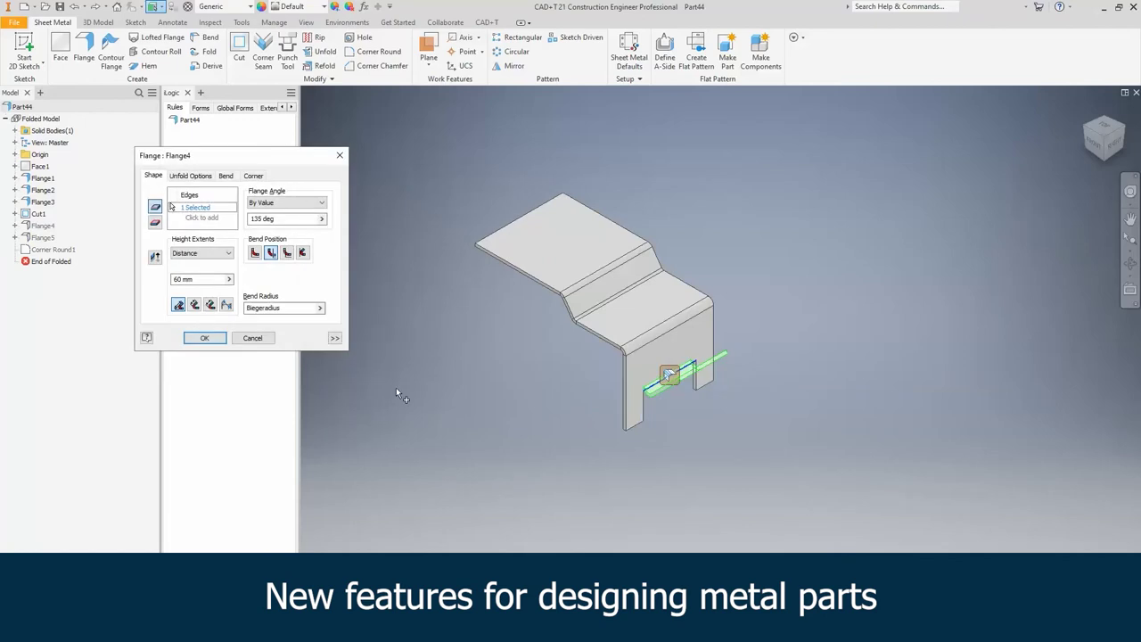
click(268, 220)
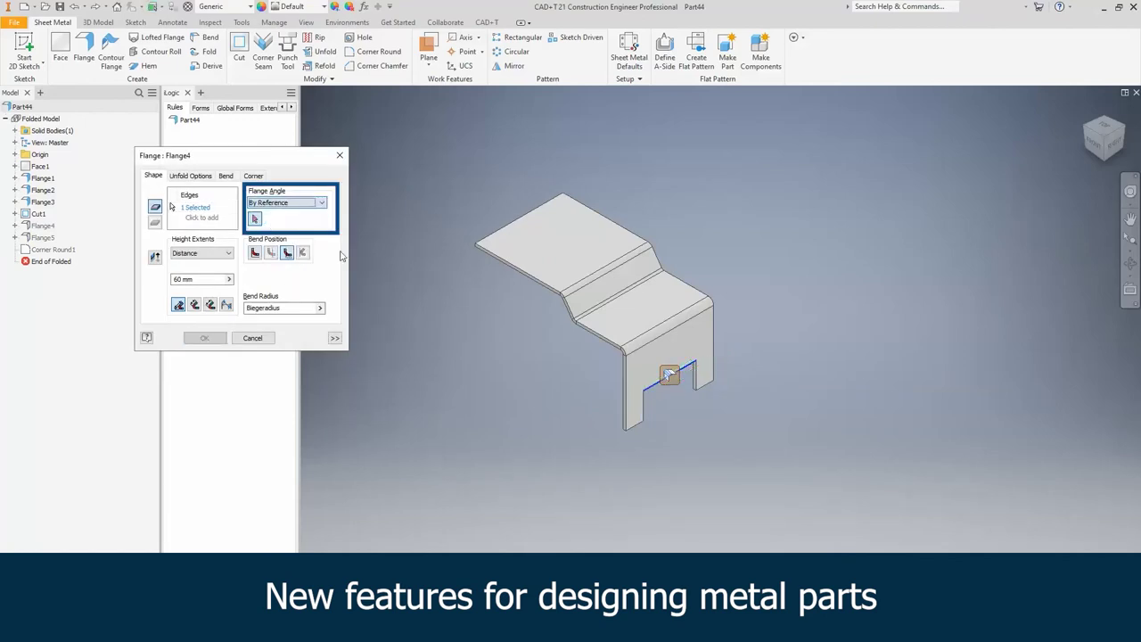
click(607, 303)
click(205, 338)
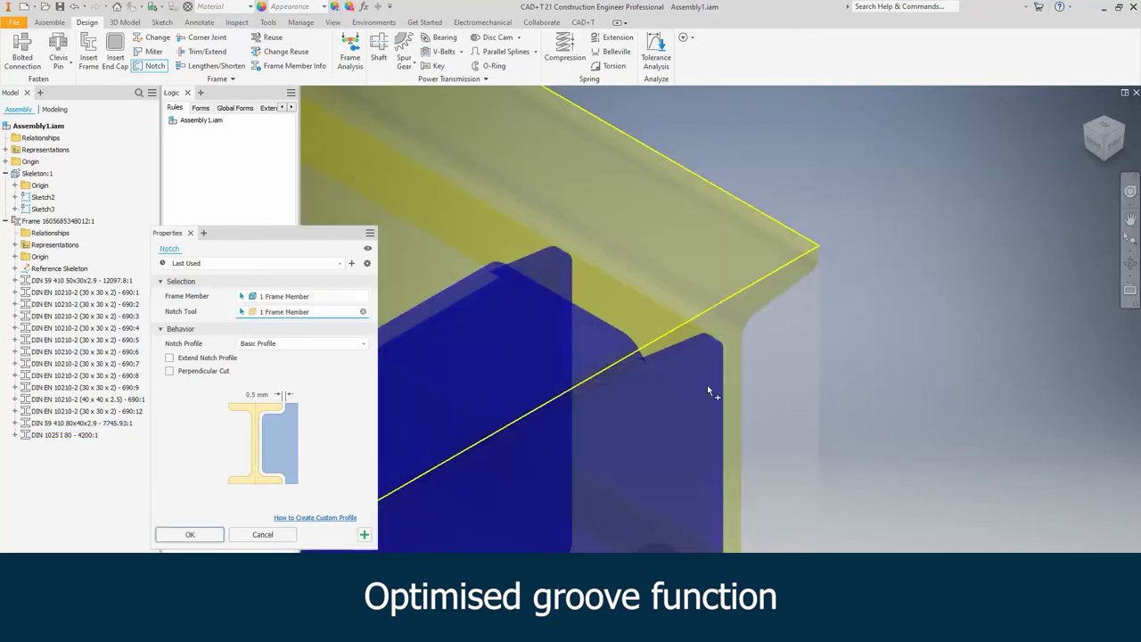
Step: Reuse the 40x40x2.5 profile at a top-rail point and a frame line, aligned top-left
scroll(704, 432, up, 3)
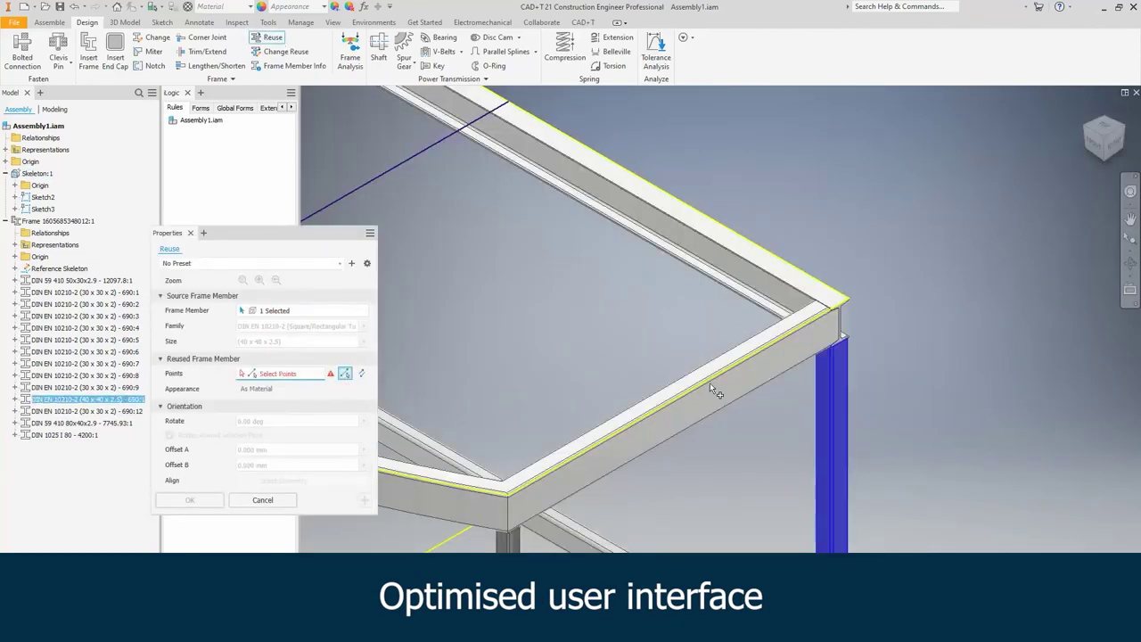
click(662, 267)
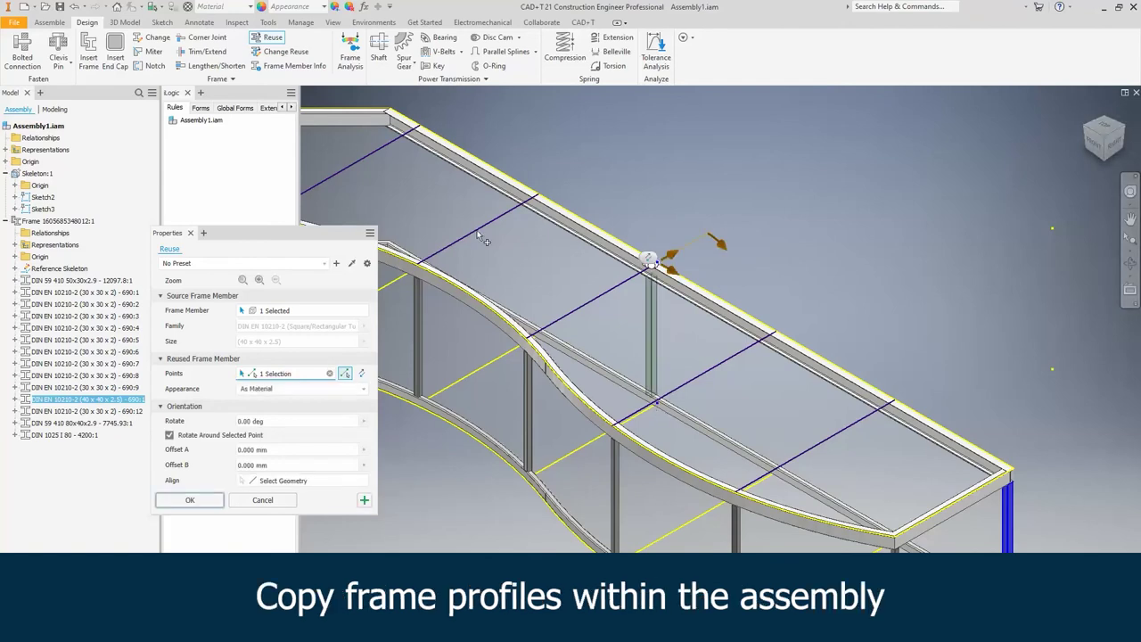
key(Return)
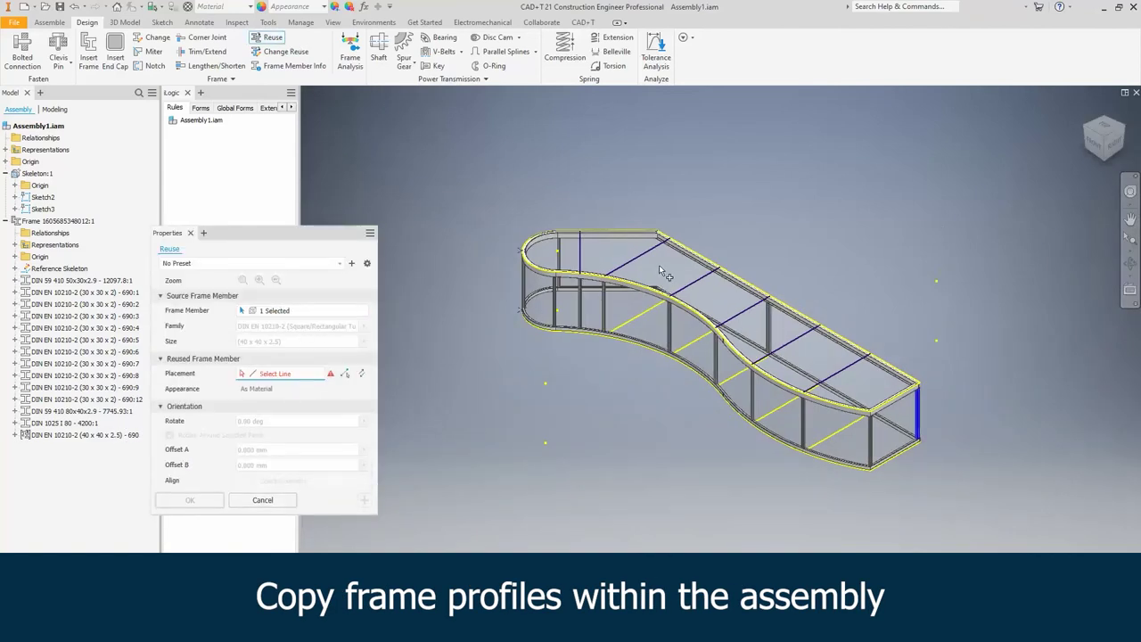
click(660, 268)
click(586, 371)
click(212, 505)
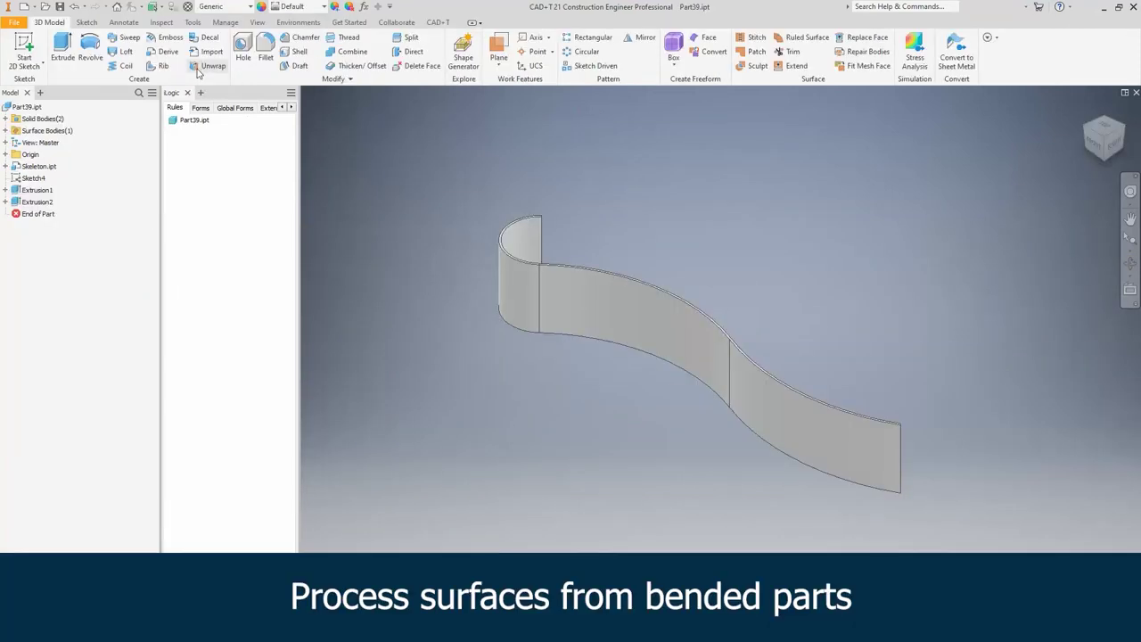
Step: Unwrap the two curved faces, anchoring the flattened strip at the other end
click(786, 438)
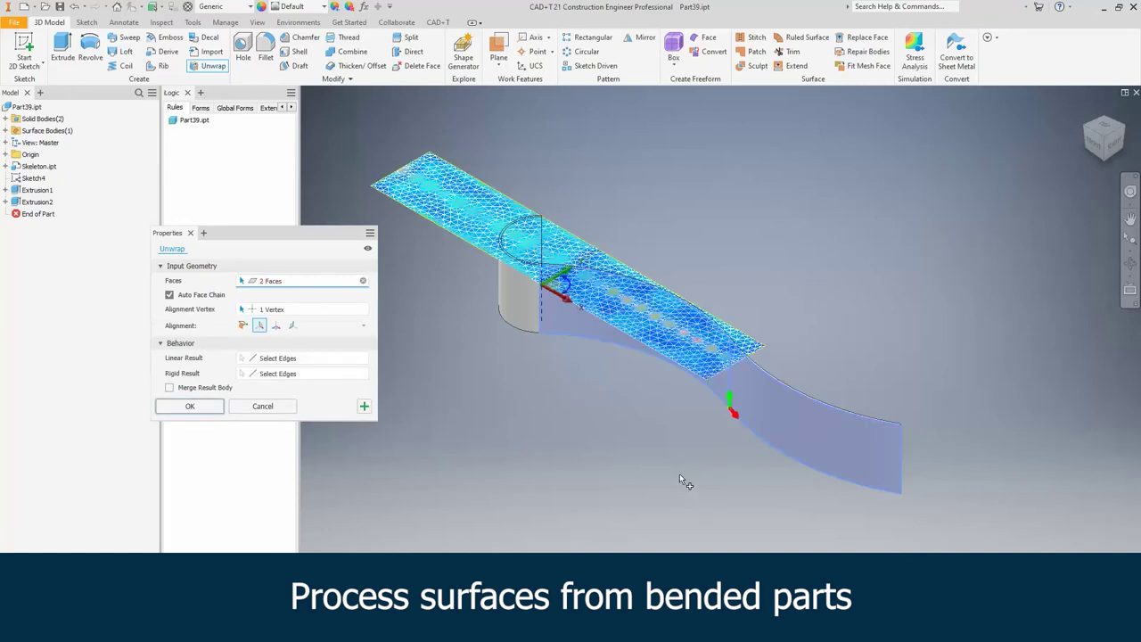
click(277, 327)
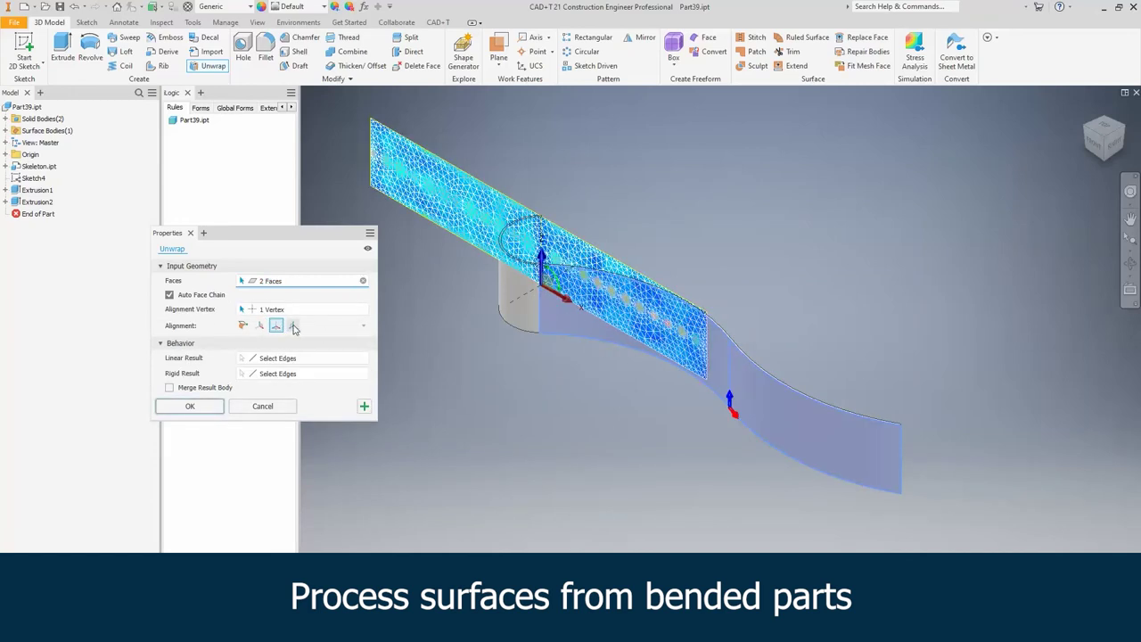
click(294, 328)
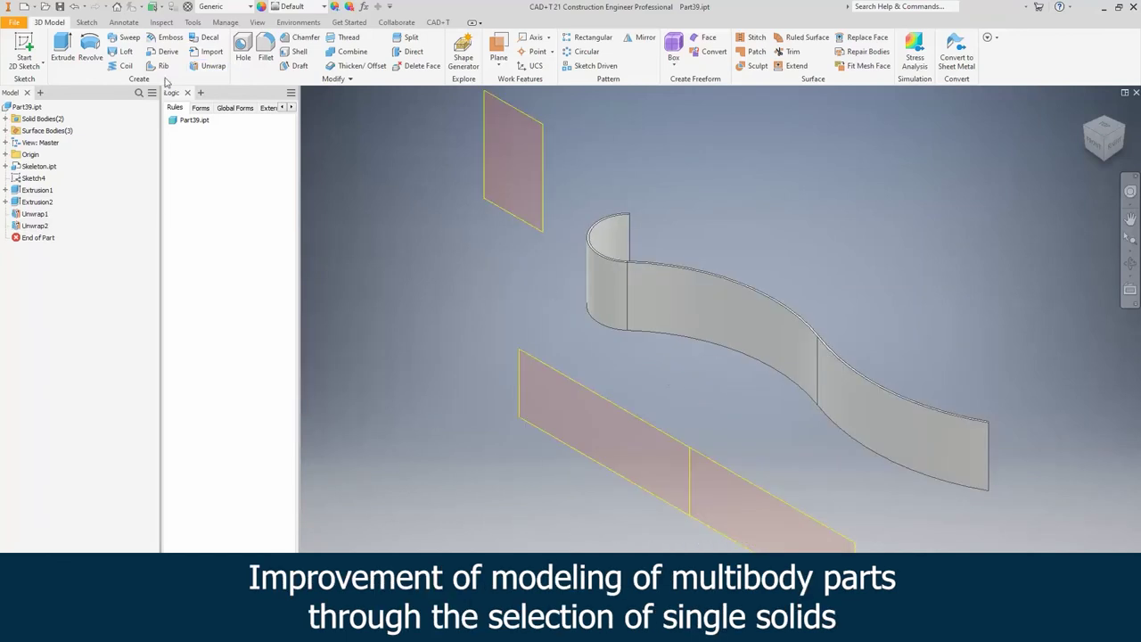
Step: Set the selection filter to bodies and window-select the flattened bodies
click(162, 7)
click(191, 19)
drag(625, 201, 625, 201)
Step: Make the selected bodies into a separate part in a new Assembly1
right_click(600, 266)
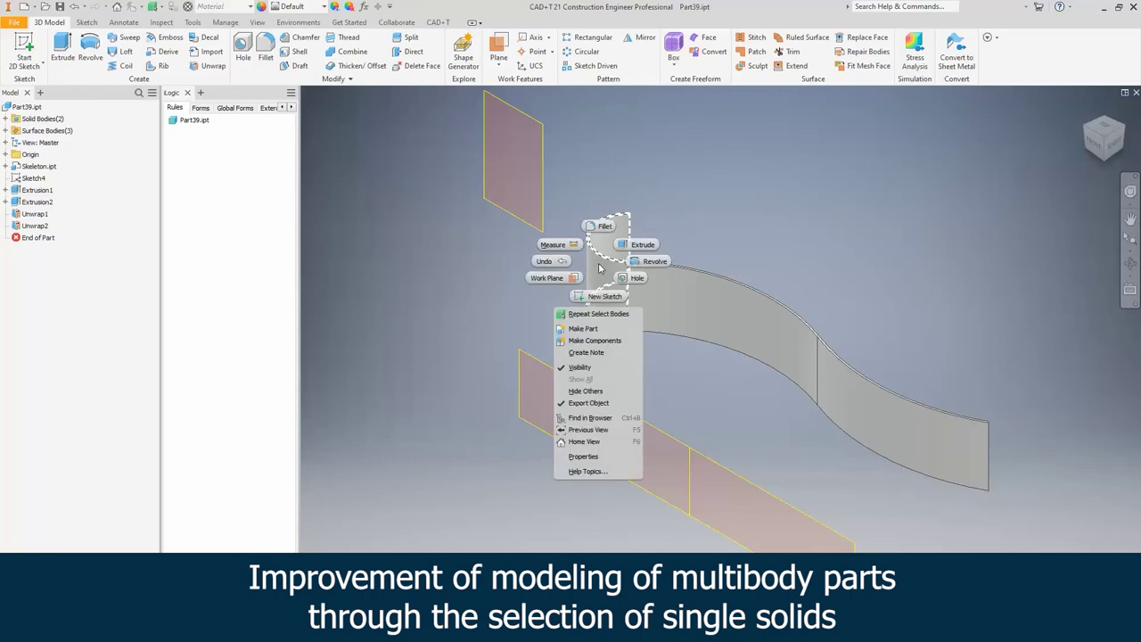
click(594, 330)
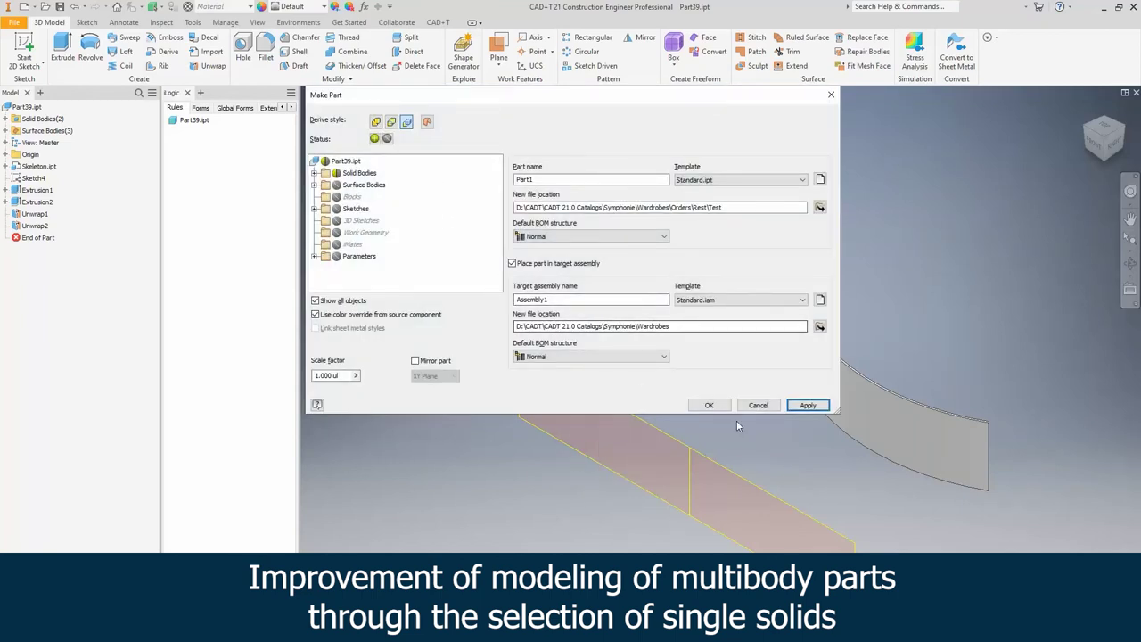
click(808, 405)
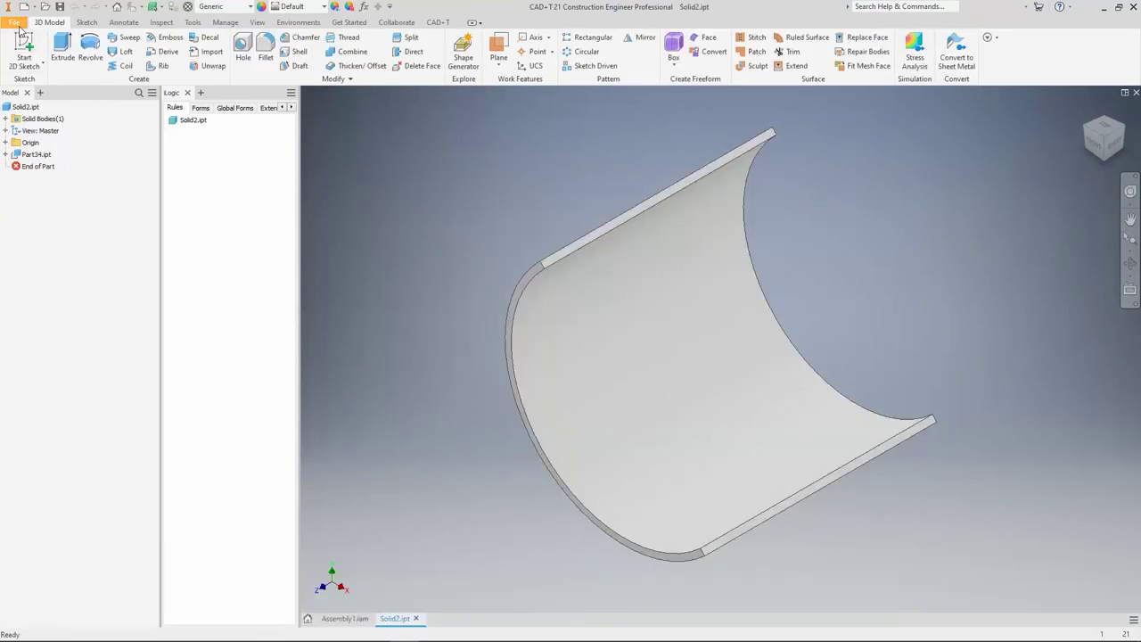
click(16, 24)
mouse_move(131, 132)
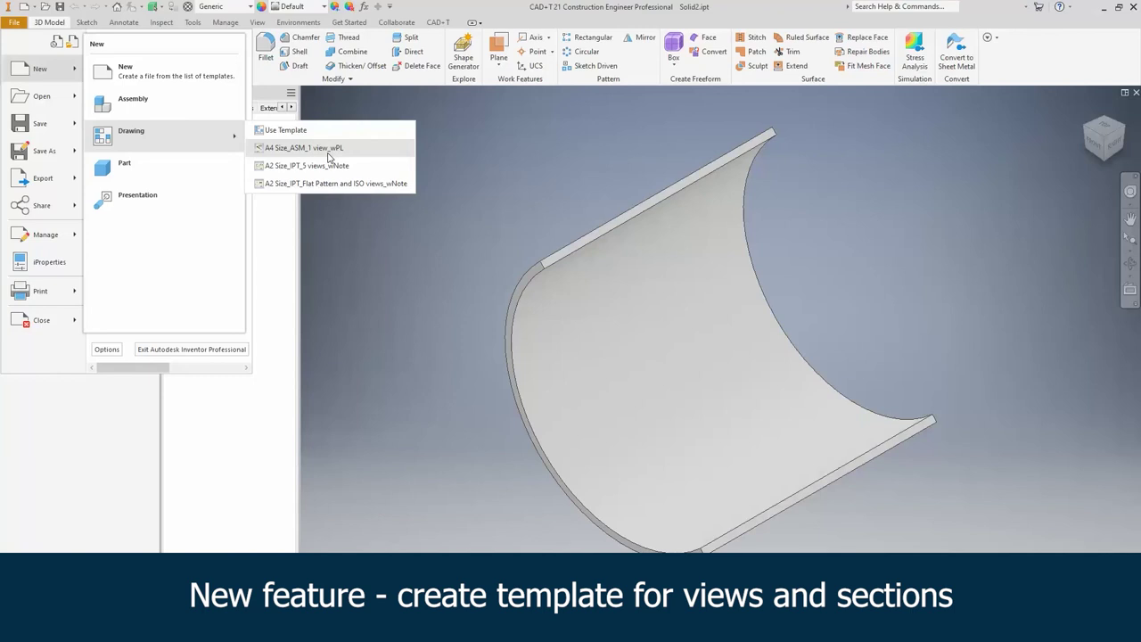
Step: Start a drawing from the A4 Size_ASM_1 view_wPL template showing the part file
click(303, 148)
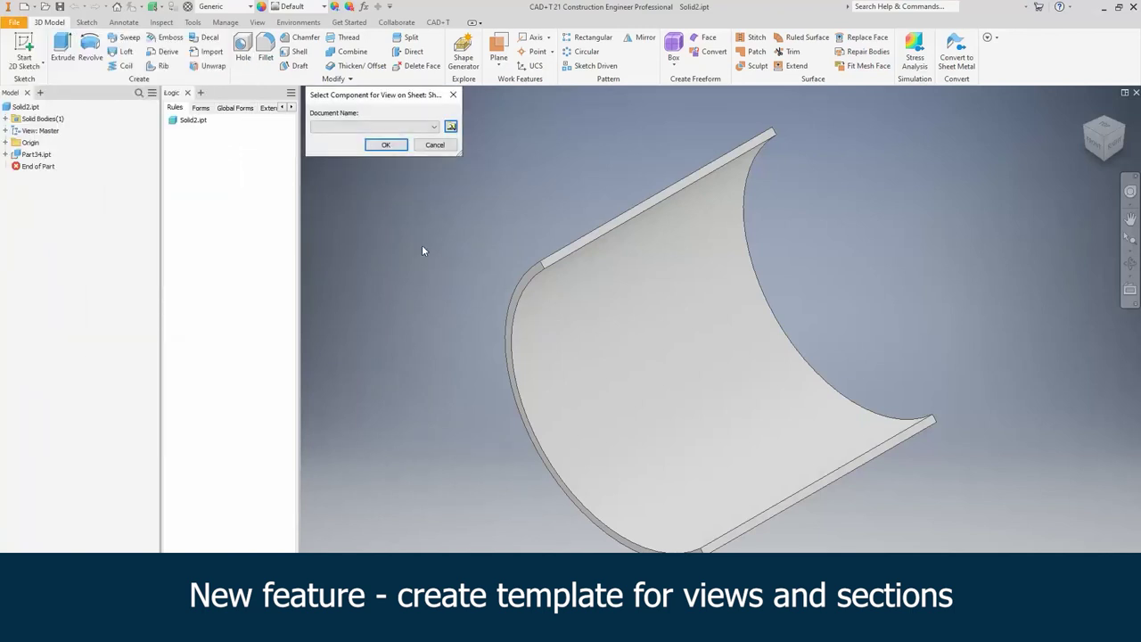
click(452, 126)
click(675, 327)
click(386, 144)
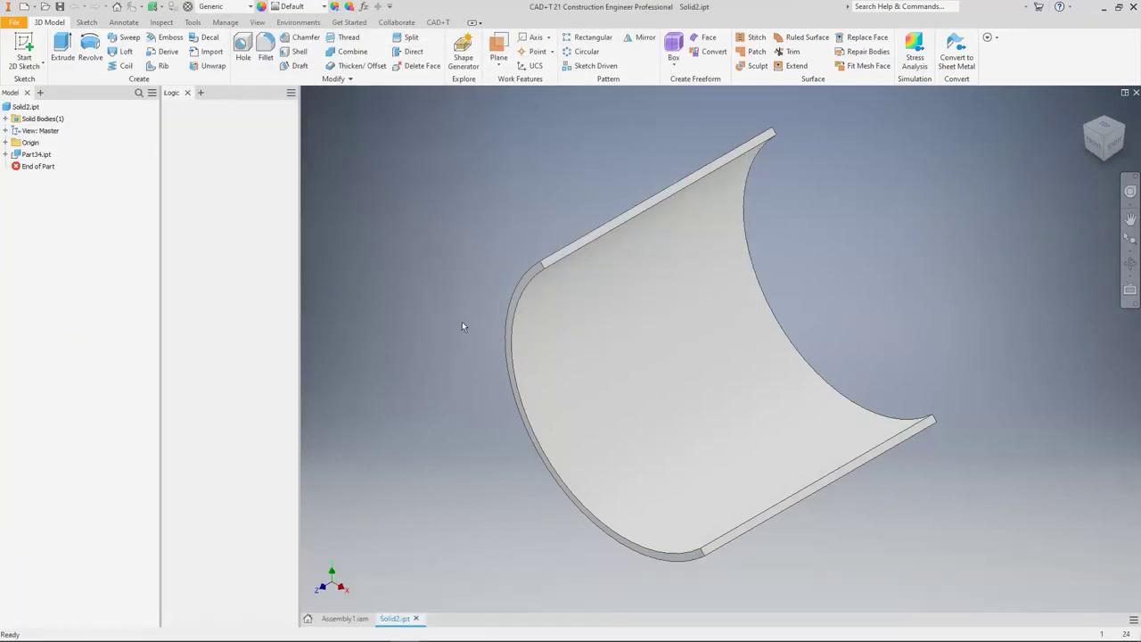
Step: Add a new A2 sheet from the sheet formats with views of Part1
click(6, 118)
click(15, 131)
right_click(75, 153)
click(63, 159)
right_click(82, 154)
click(116, 158)
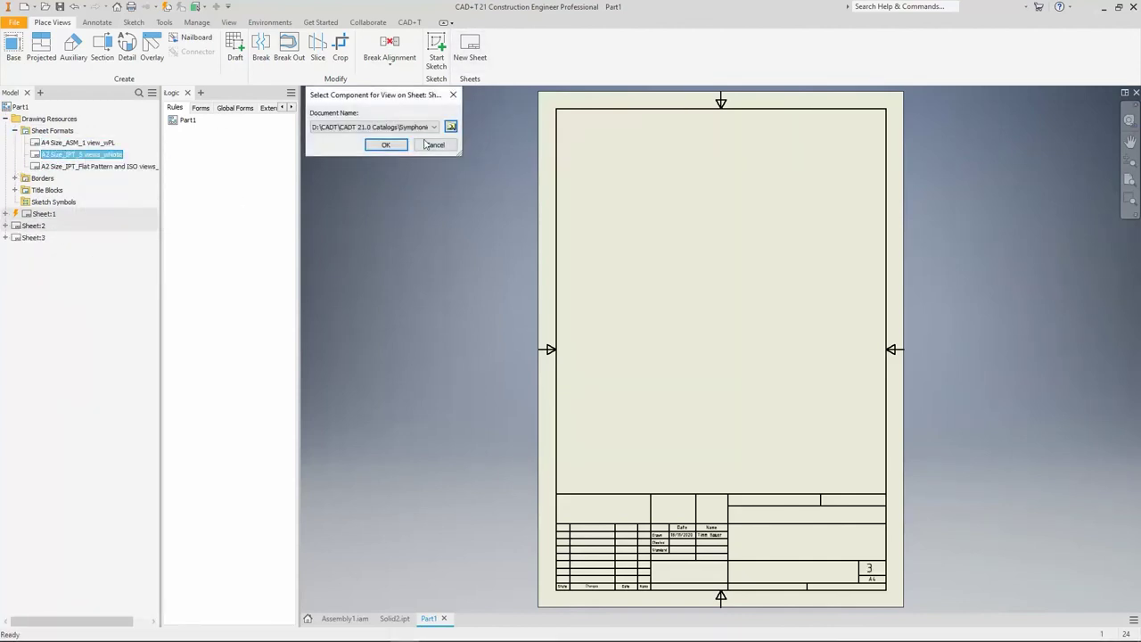
click(458, 124)
click(679, 328)
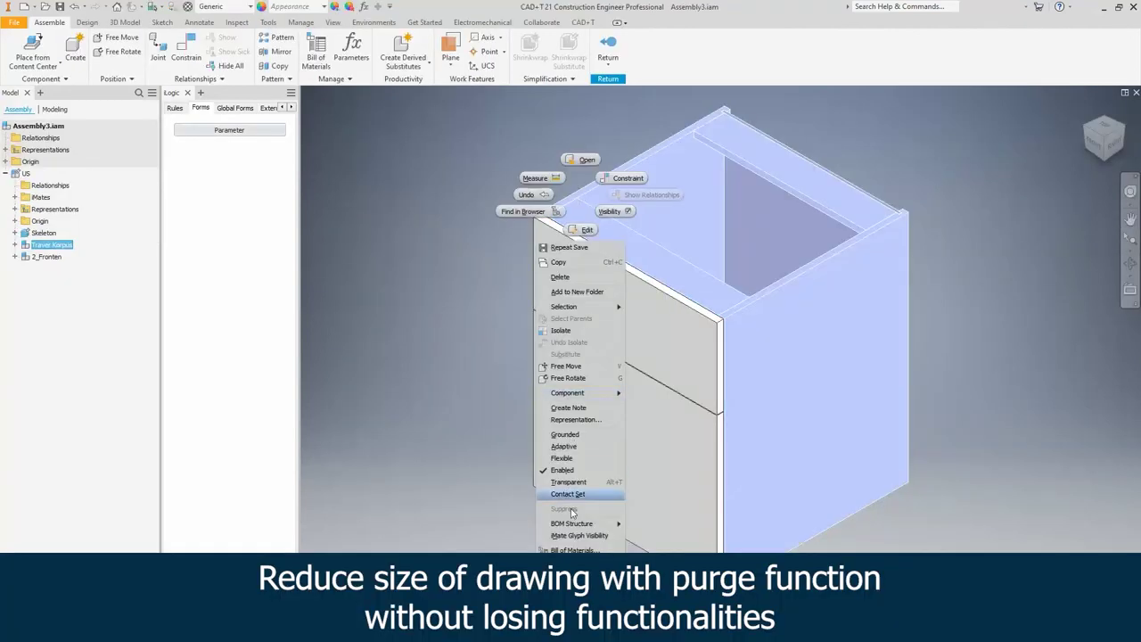
Step: Purge the Traver Korpus.0004 component files from Assembly3, erasing all listed files
click(580, 561)
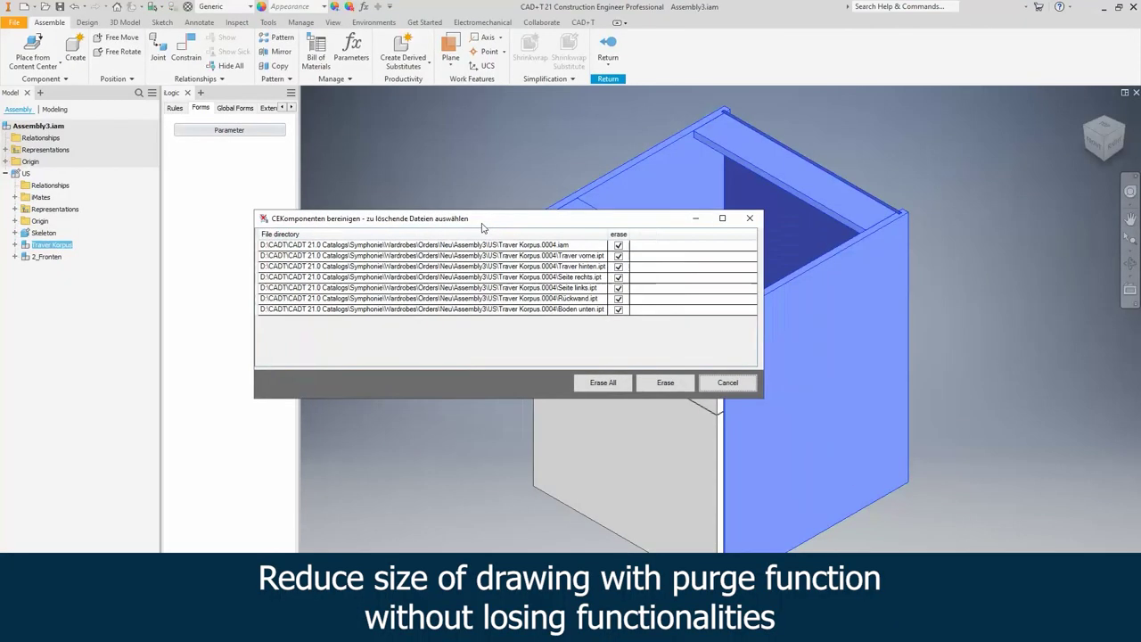
double_click(548, 276)
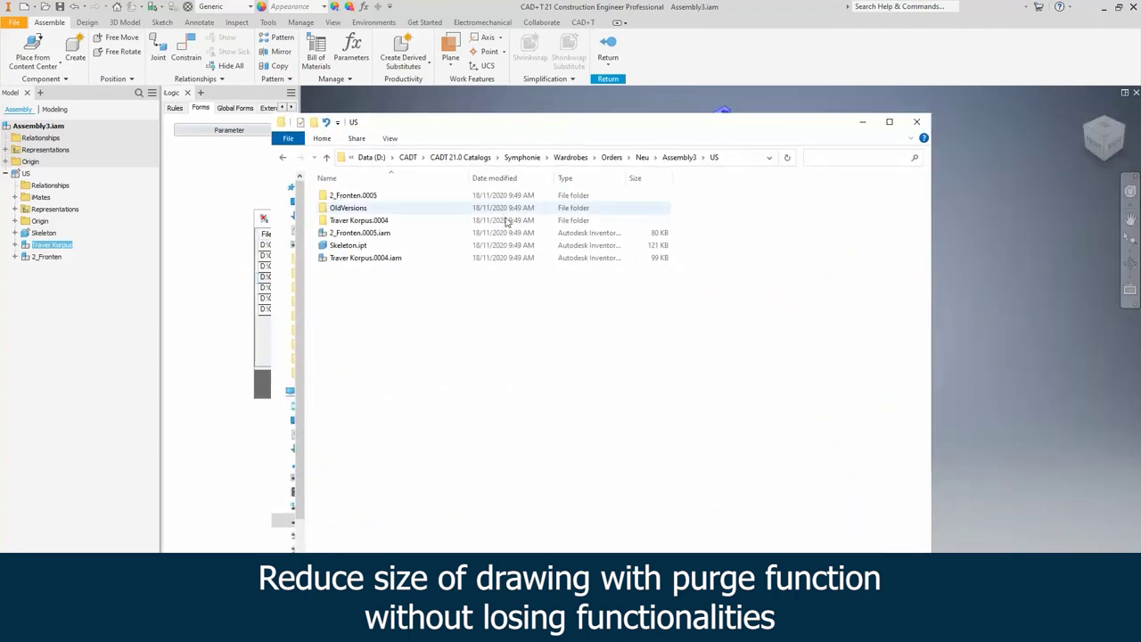
drag(401, 108, 768, 362)
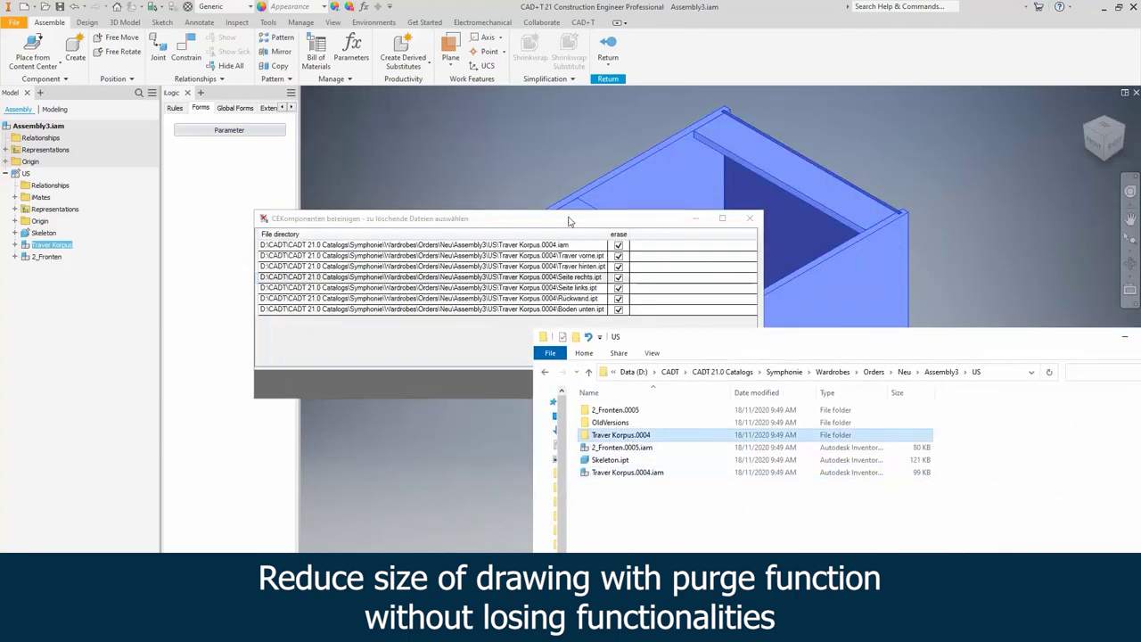
key(alt+Tab)
click(620, 384)
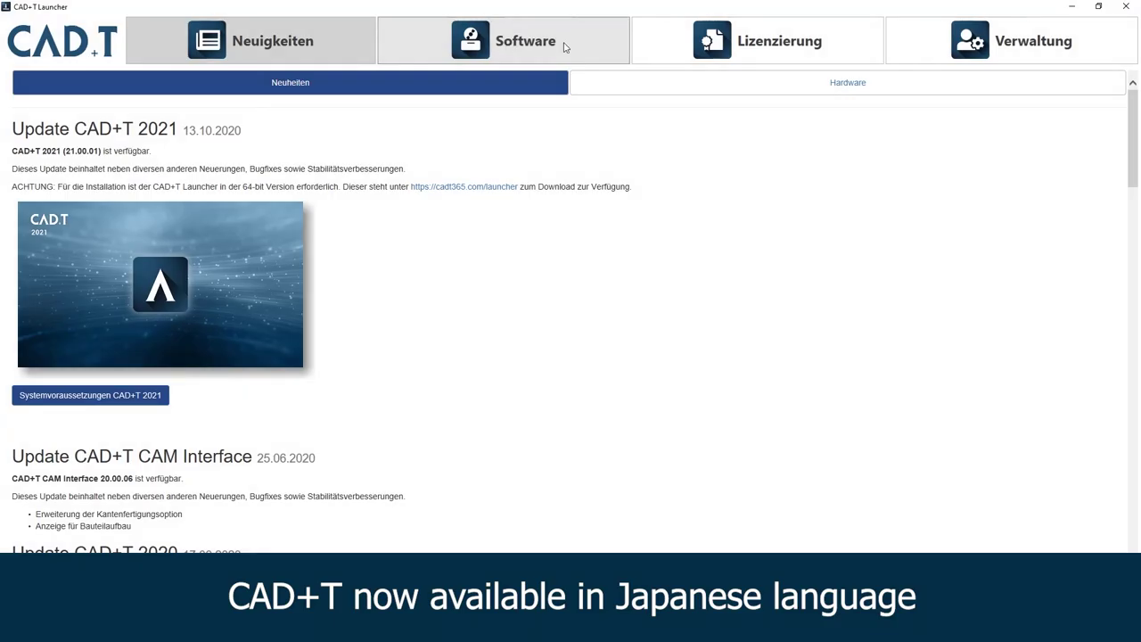
Step: Switch the Classic engine language to Japanese in the Launcher's software settings
click(564, 43)
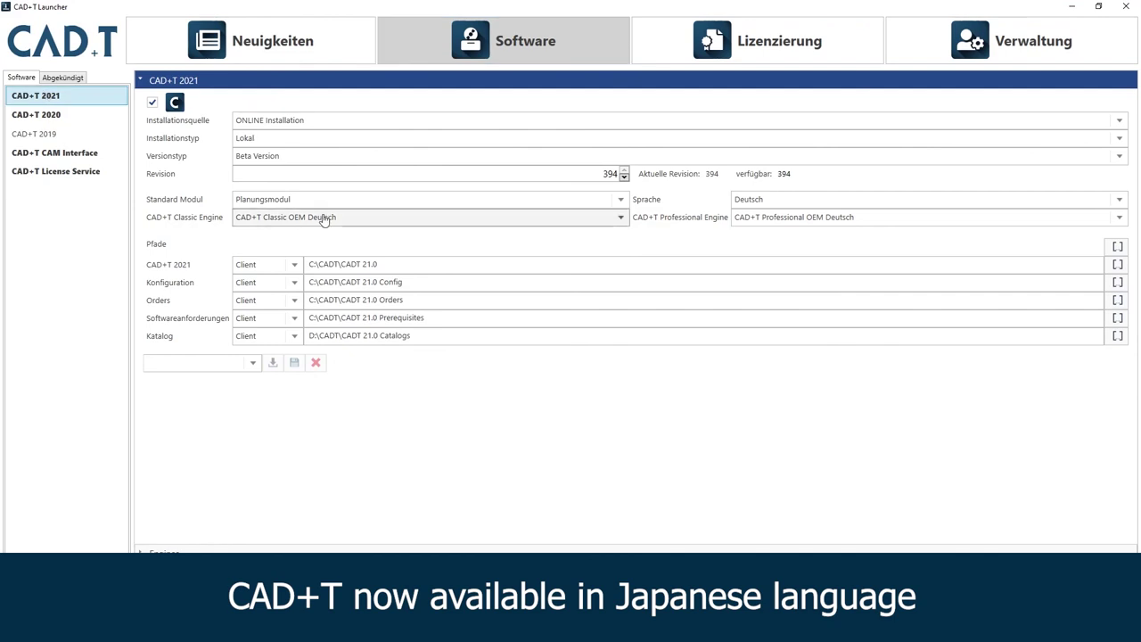
click(323, 217)
click(341, 327)
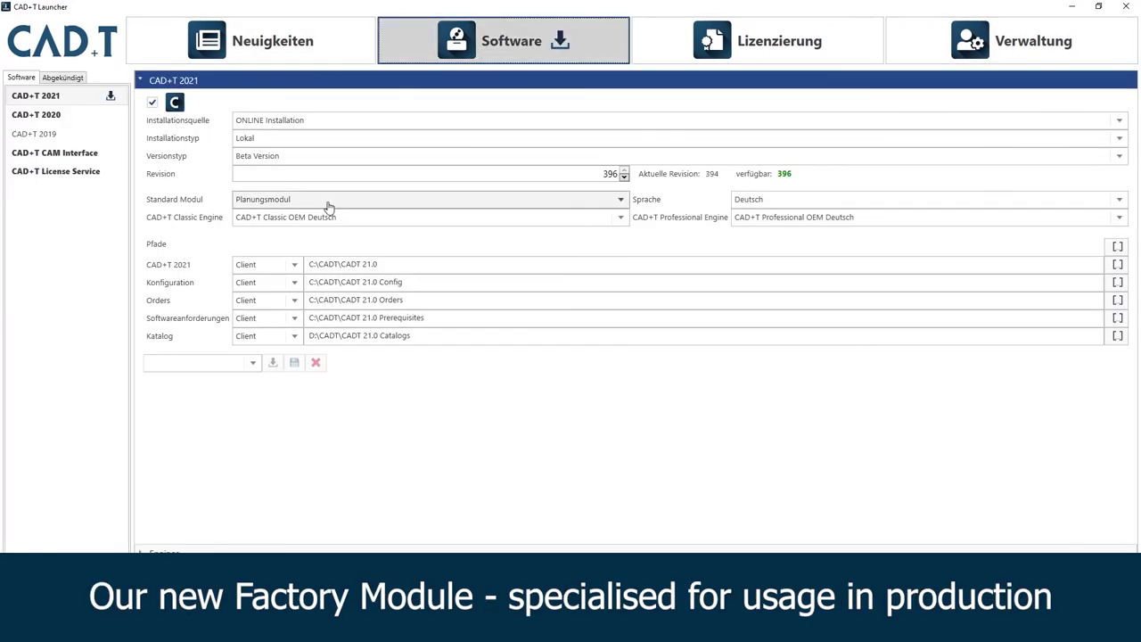
Step: Make Factory Modul the standard module and launch CAD+T 2021
click(328, 205)
click(268, 271)
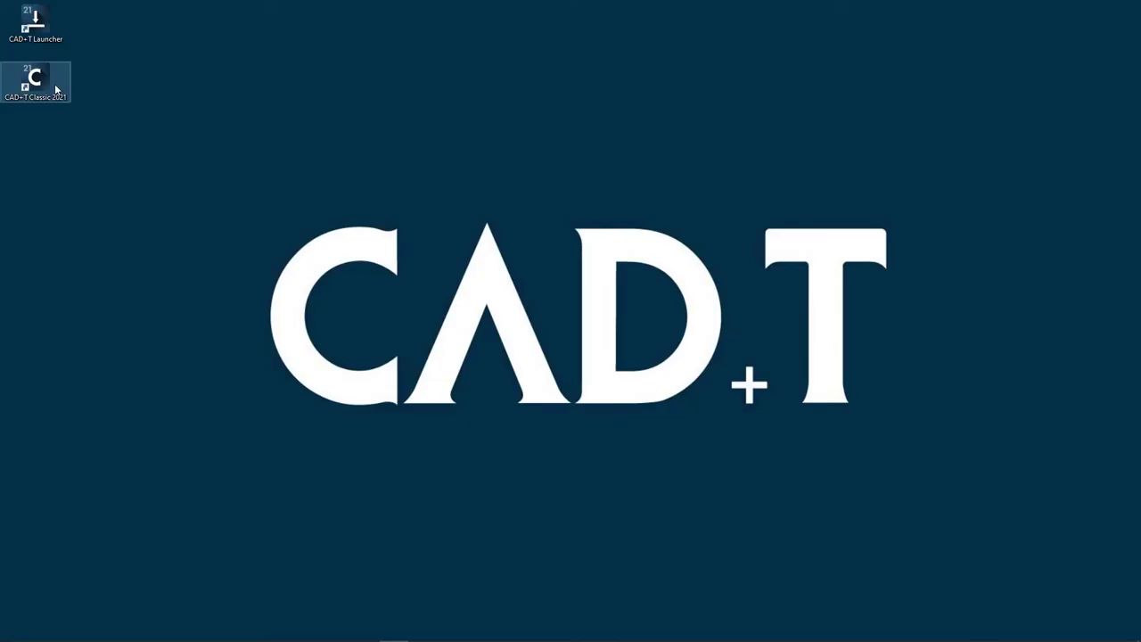
double_click(54, 84)
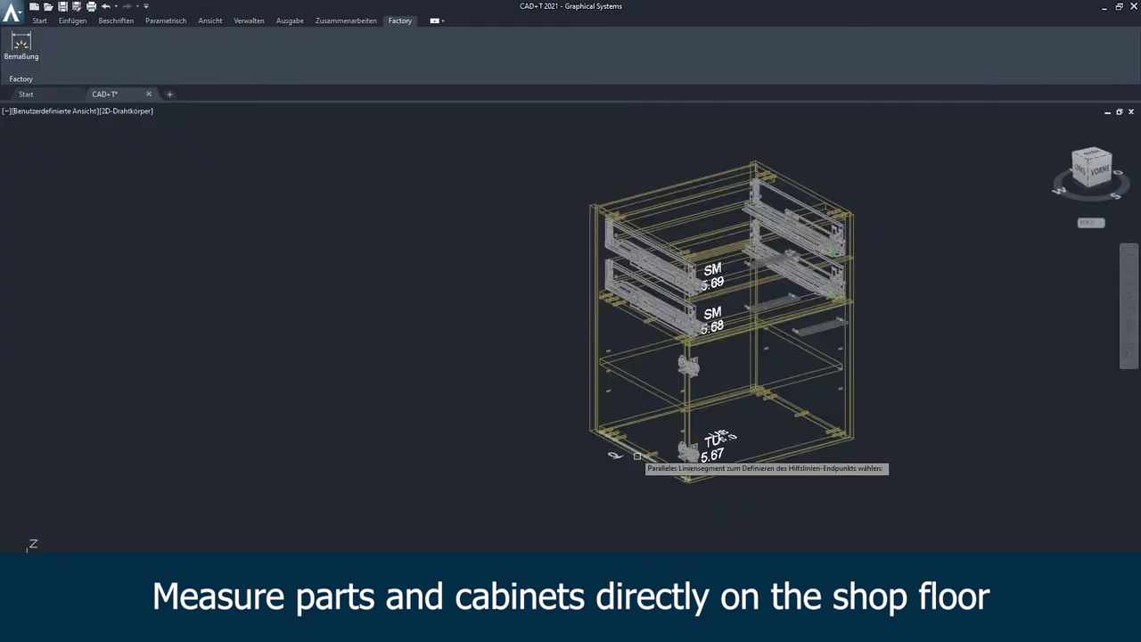
Step: Place the 596 dimension along the cabinet's bottom edge
scroll(704, 482, down, 3)
scroll(703, 481, up, 8)
click(704, 482)
scroll(726, 494, down, 5)
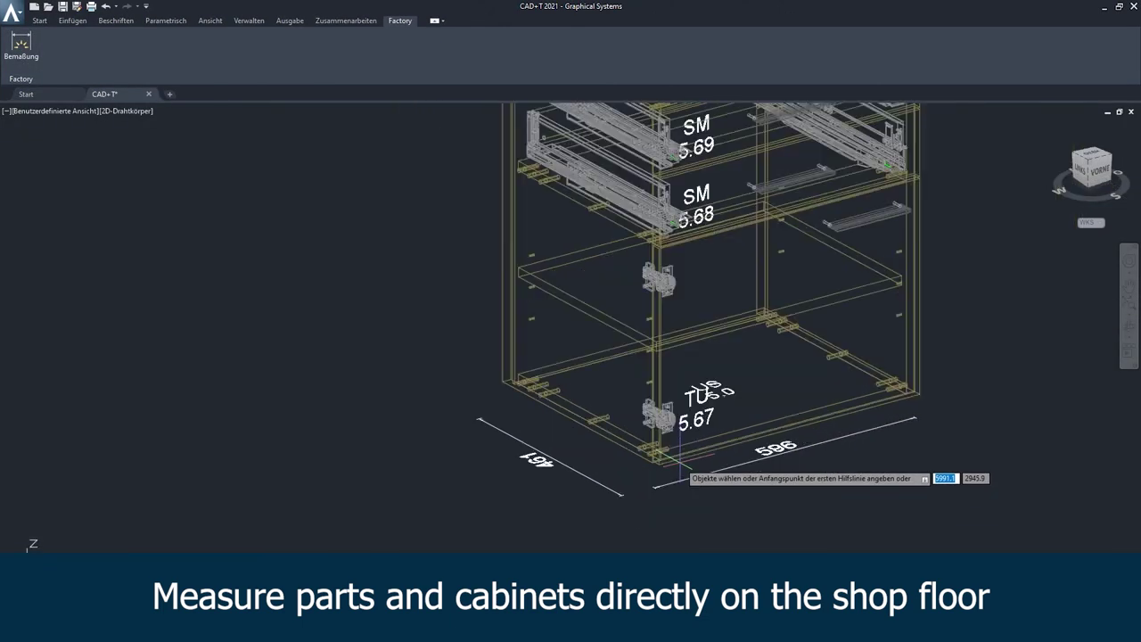